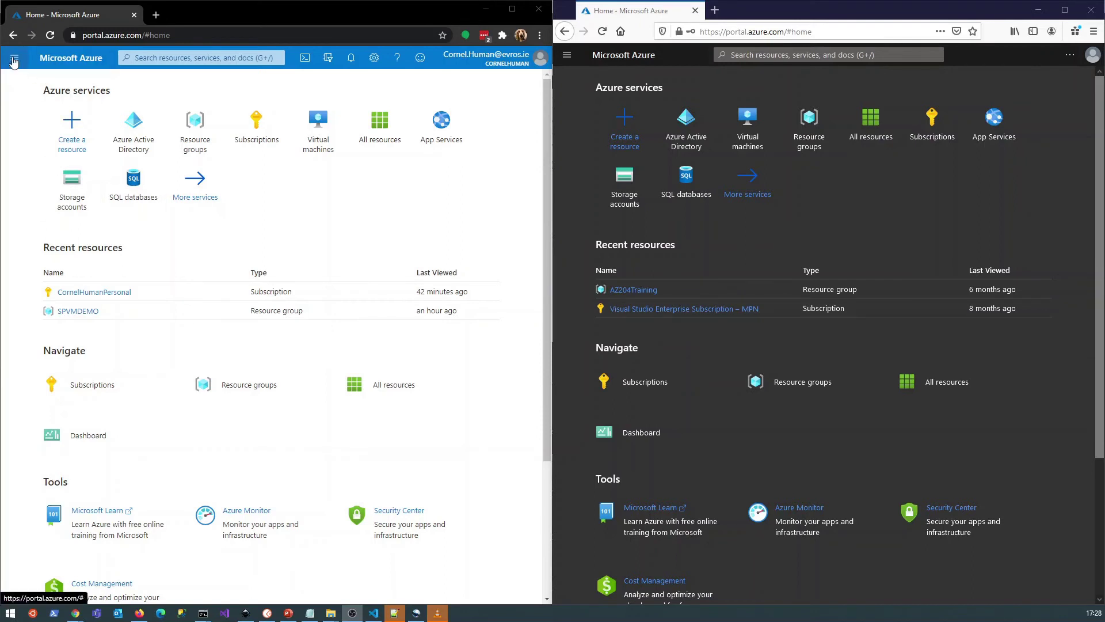
Step: Delete the AzureDemoDelegated app registration from Azure Active Directory
{"action": "left_click", "coordinate": [512, 9]}
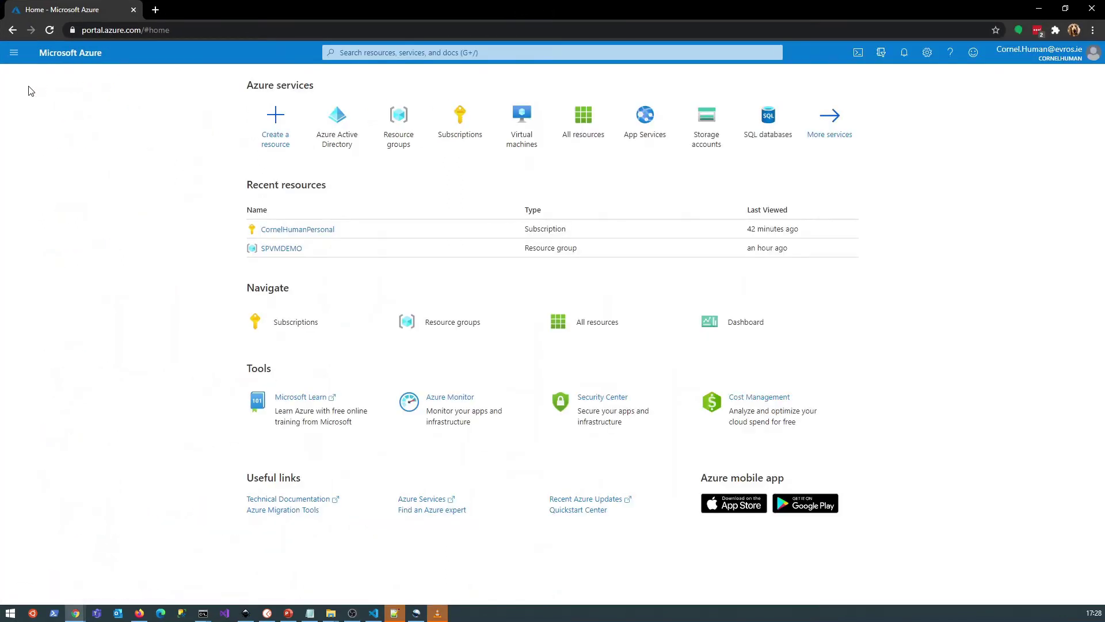
{"action": "left_click", "coordinate": [14, 55]}
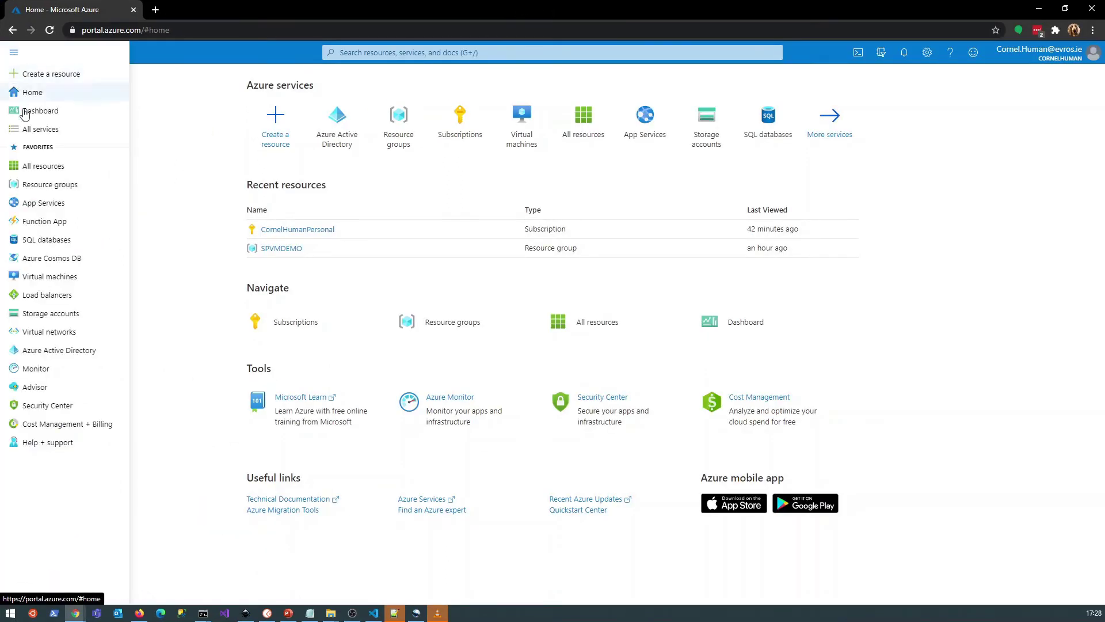
{"action": "left_click", "coordinate": [50, 350]}
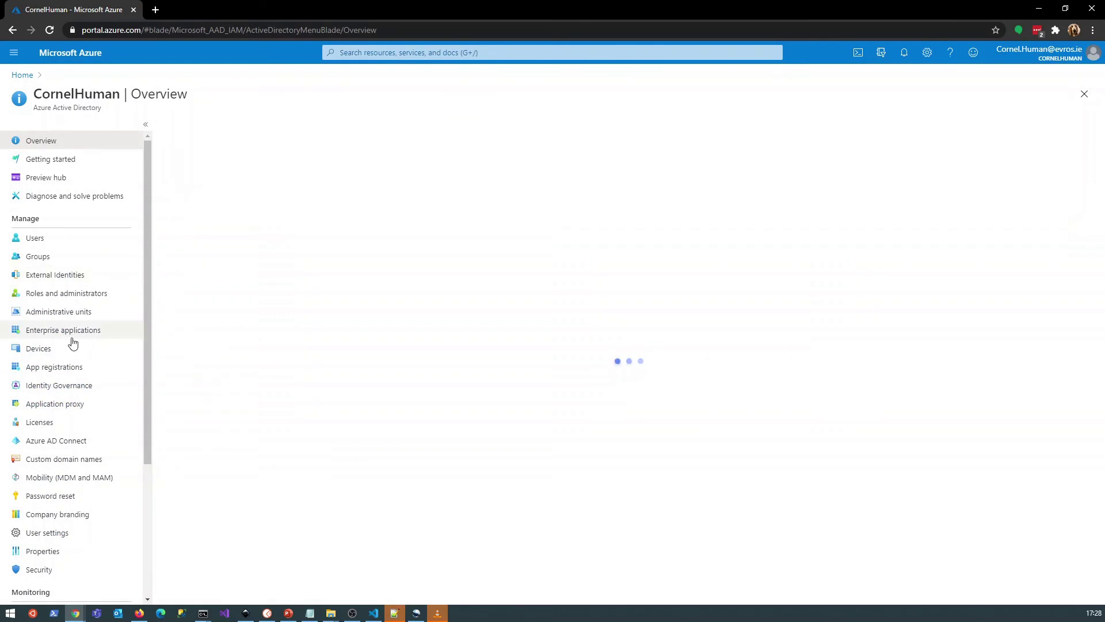
{"action": "left_click", "coordinate": [57, 370]}
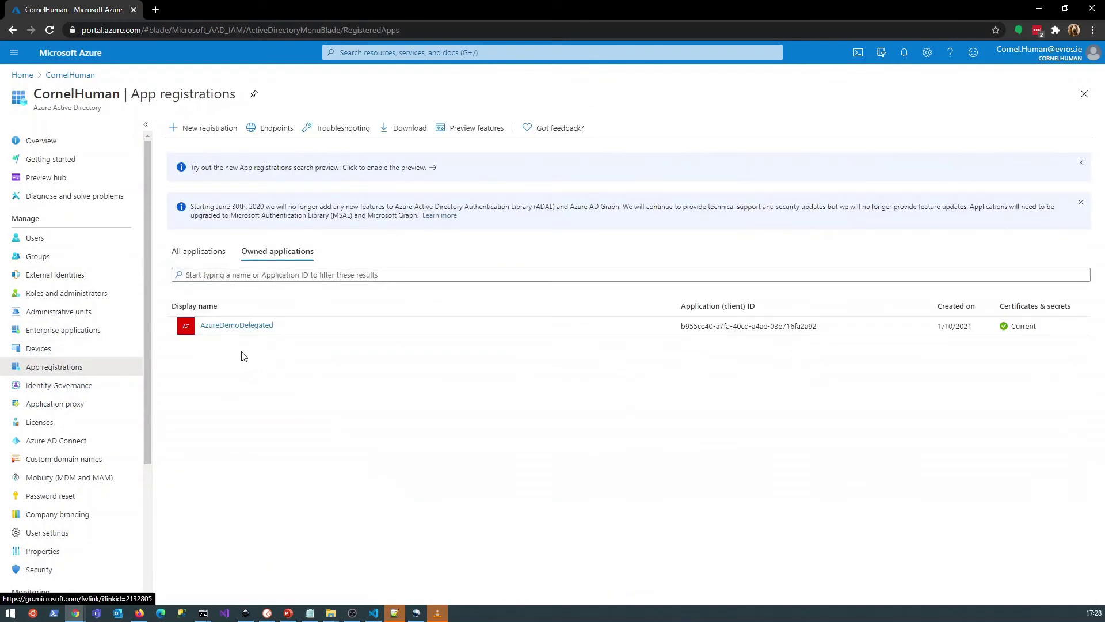
{"action": "left_click", "coordinate": [226, 326]}
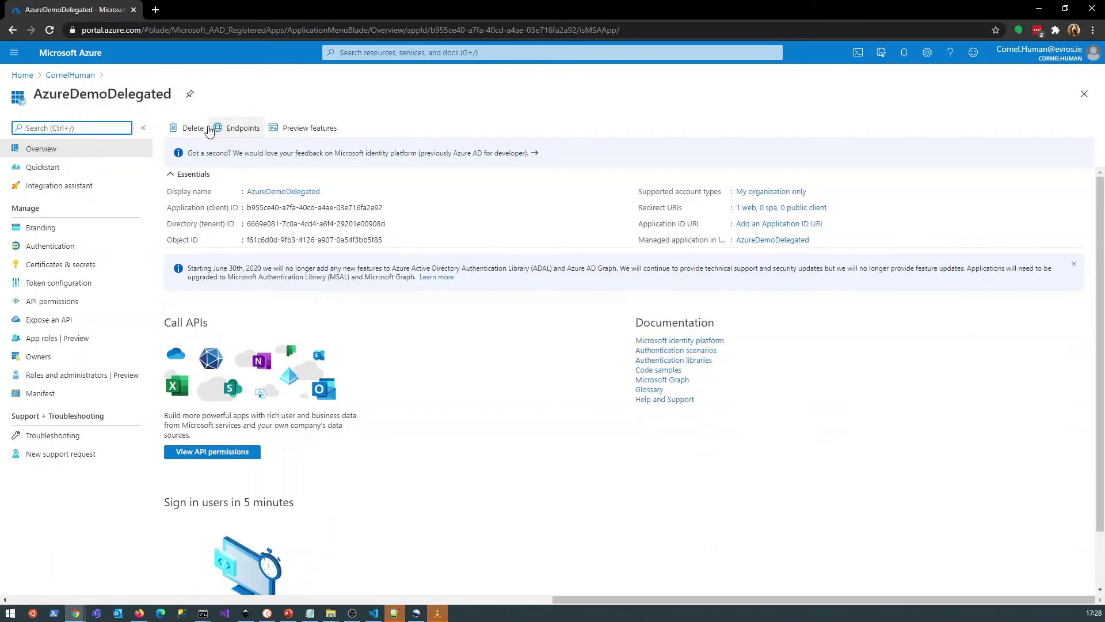
{"action": "left_click", "coordinate": [193, 127]}
{"action": "left_click", "coordinate": [195, 177]}
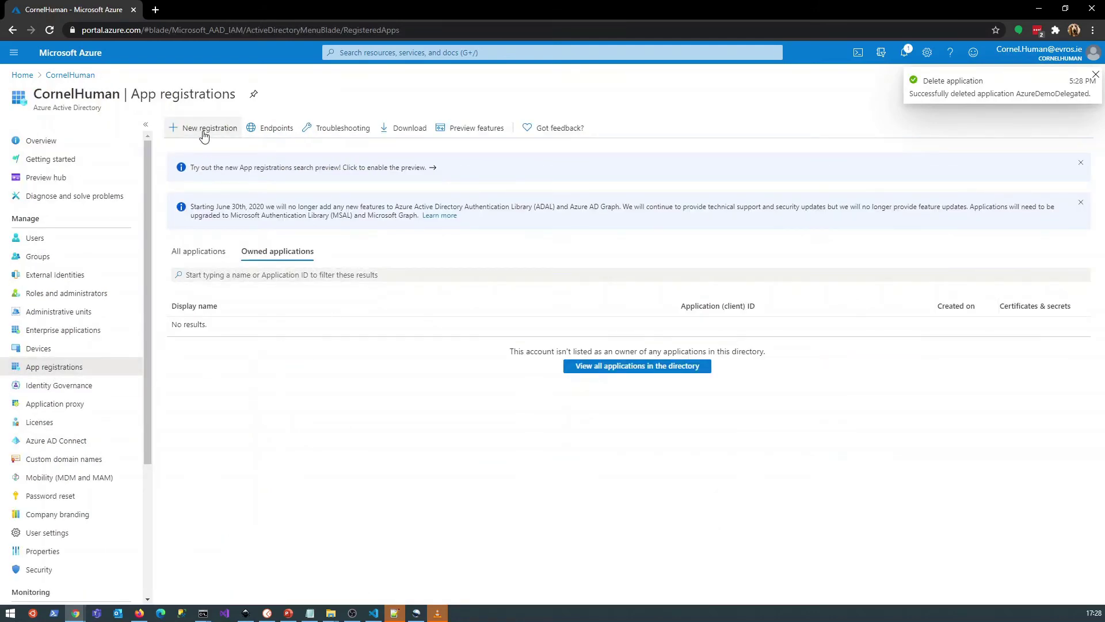
{"action": "left_click", "coordinate": [205, 129]}
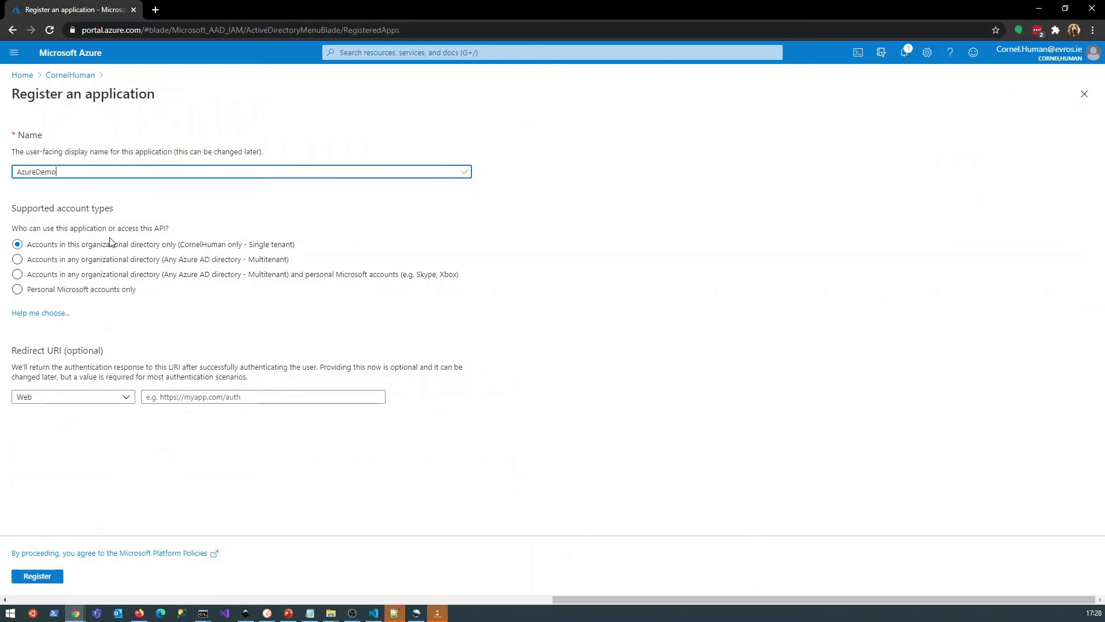
{"action": "type", "text": "AzureDemoMulti"}
{"action": "left_click", "coordinate": [17, 260]}
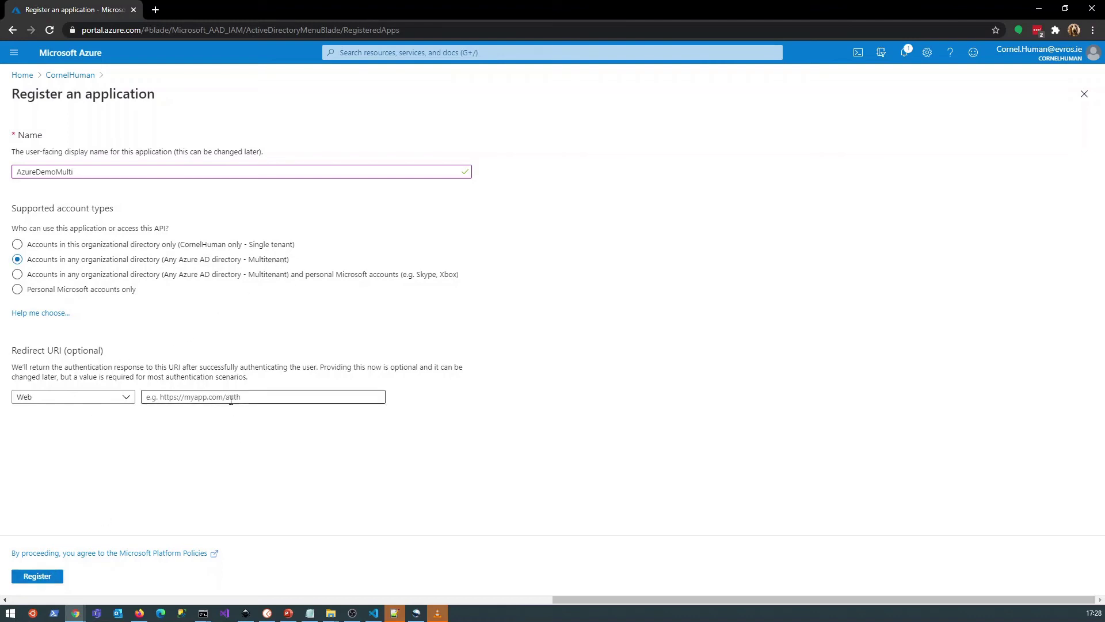
{"action": "left_click", "coordinate": [250, 397]}
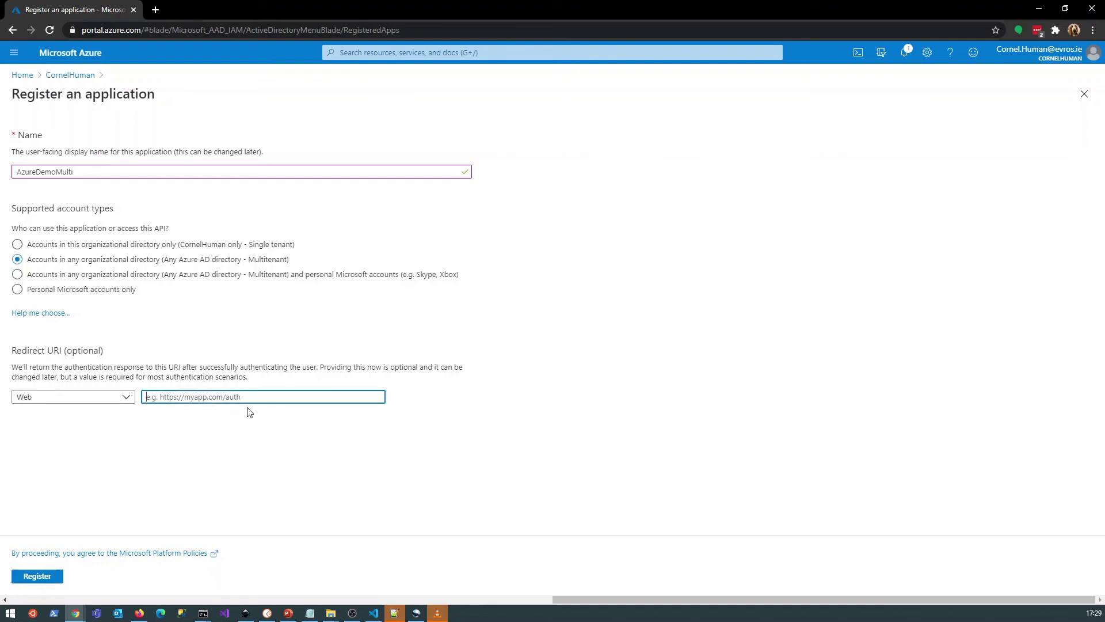
{"action": "type", "text": "htt"}
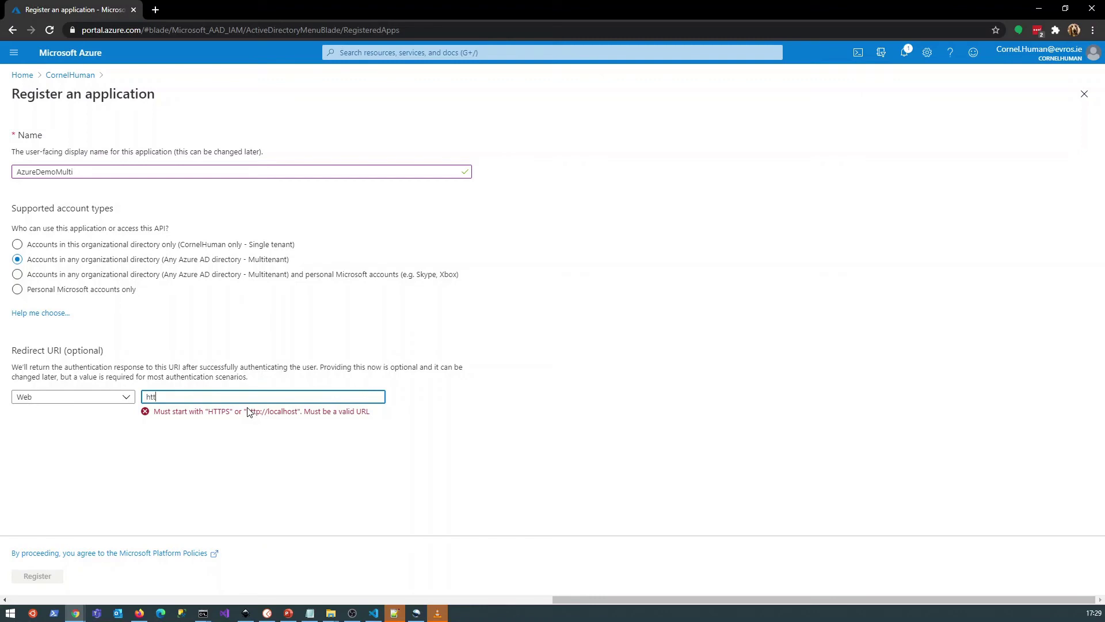
{"action": "type", "text": "ps://loc"}
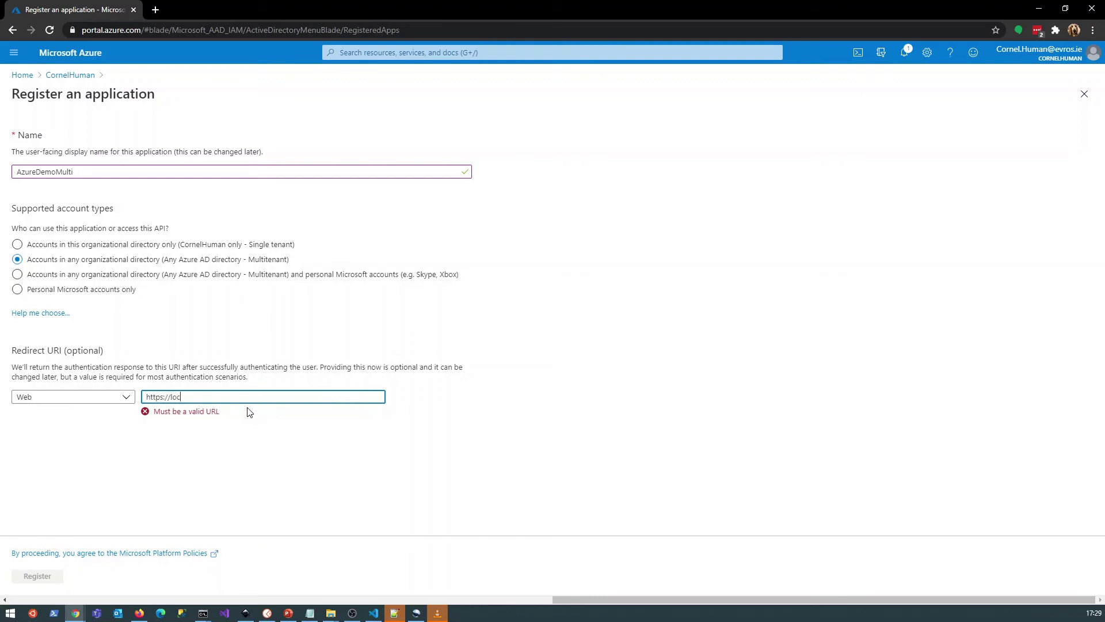
{"action": "type", "text": "alhost:5555/azured"}
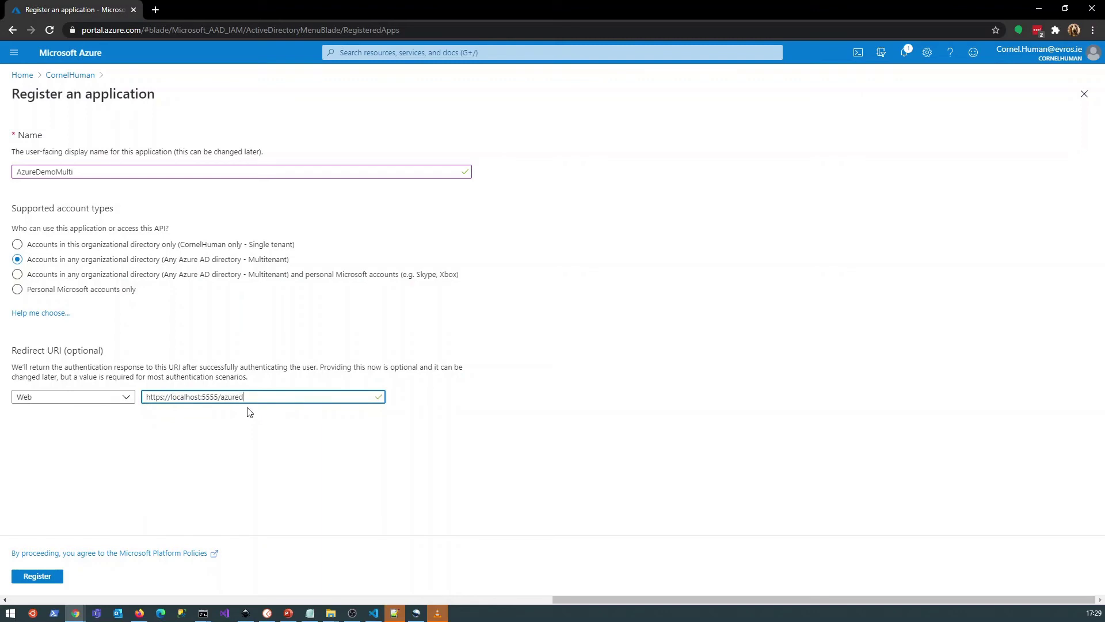
{"action": "type", "text": "emo"}
{"action": "left_click", "coordinate": [49, 576]}
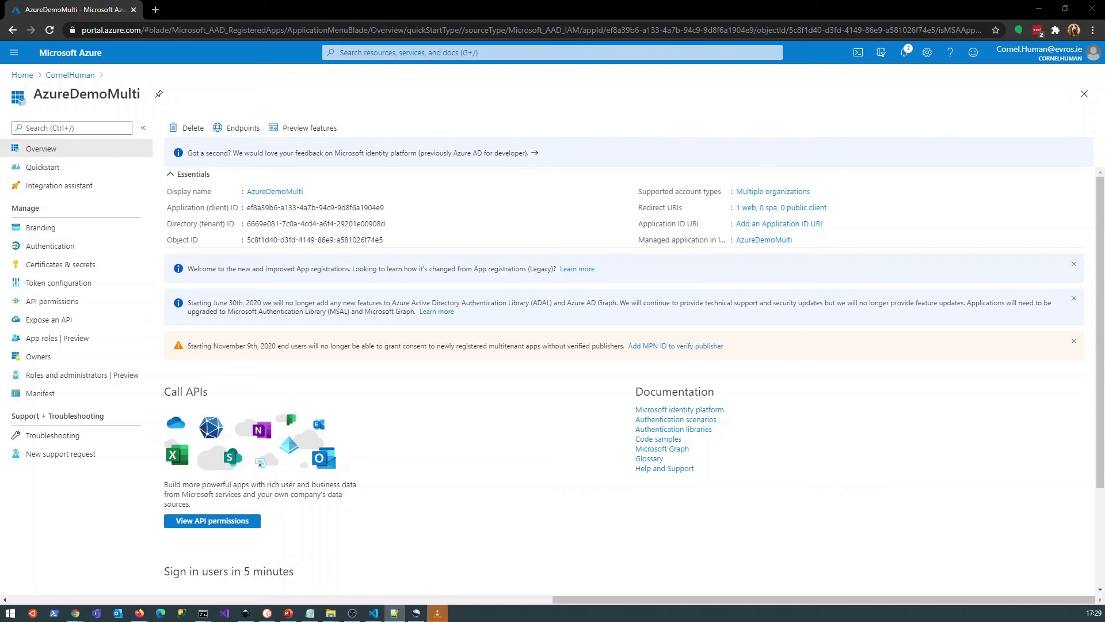
{"action": "left_click_drag", "start_coordinate": [0, 165], "coordinate": [713, 94]}
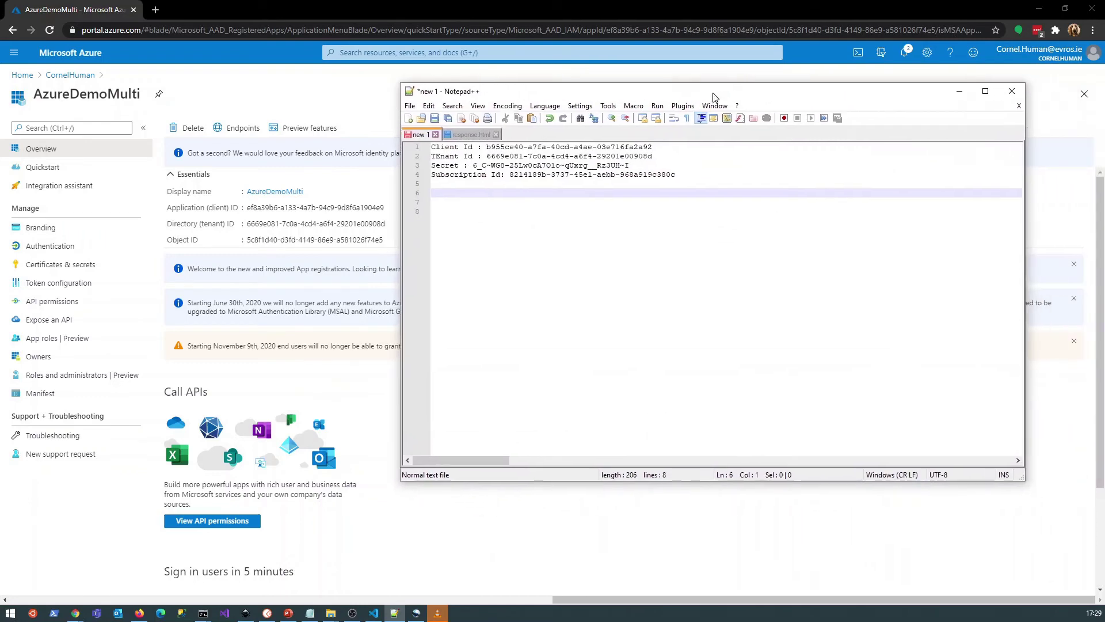
{"action": "left_click_drag", "start_coordinate": [265, 3], "coordinate": [262, 97]}
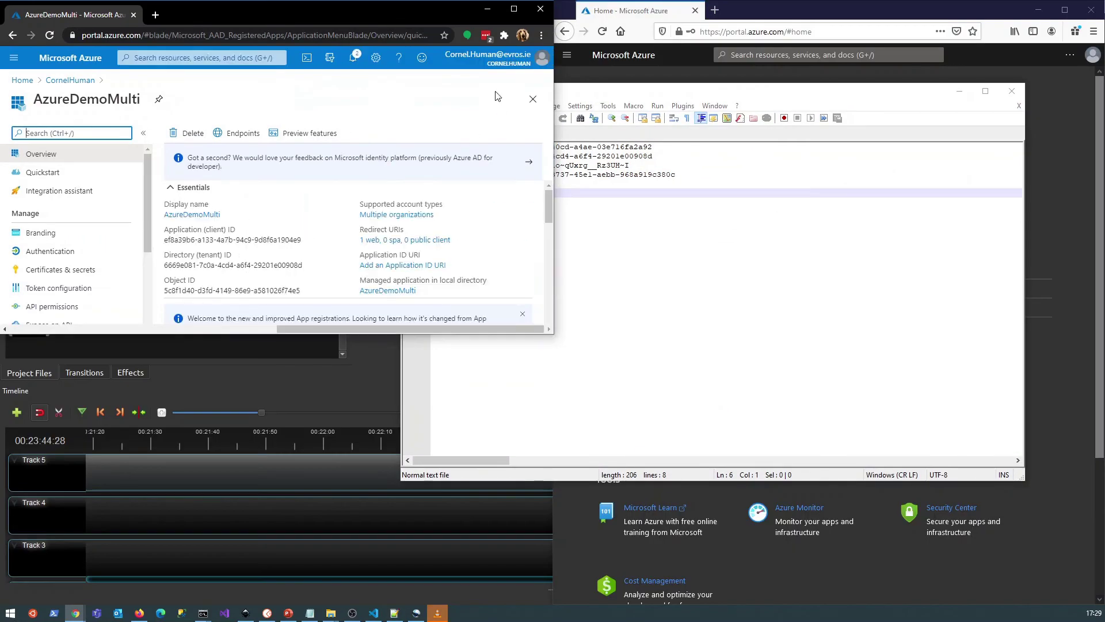
{"action": "left_click", "coordinate": [514, 9]}
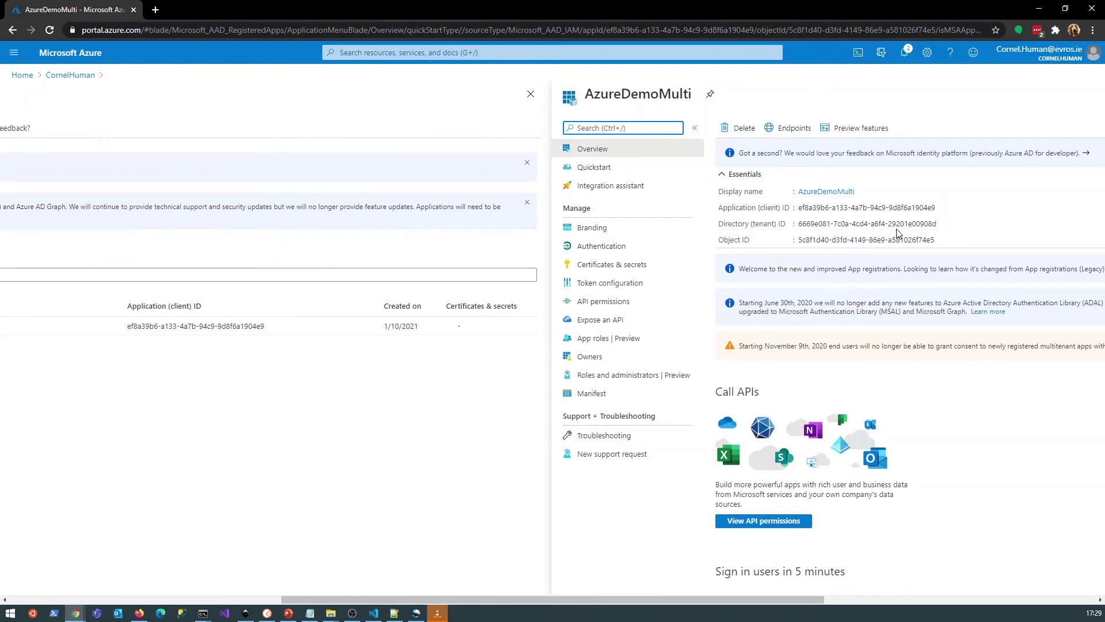
Step: Close the current portal page and reopen the AzureDemoMulti app registration from Azure Active Directory
{"action": "left_click", "coordinate": [531, 94]}
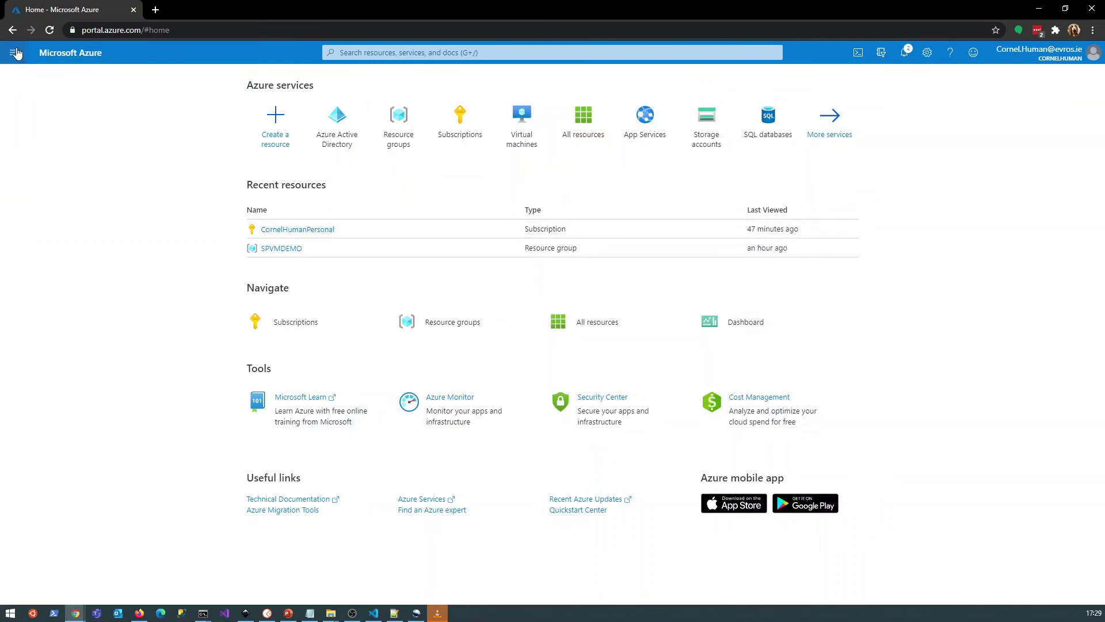
{"action": "left_click", "coordinate": [14, 52]}
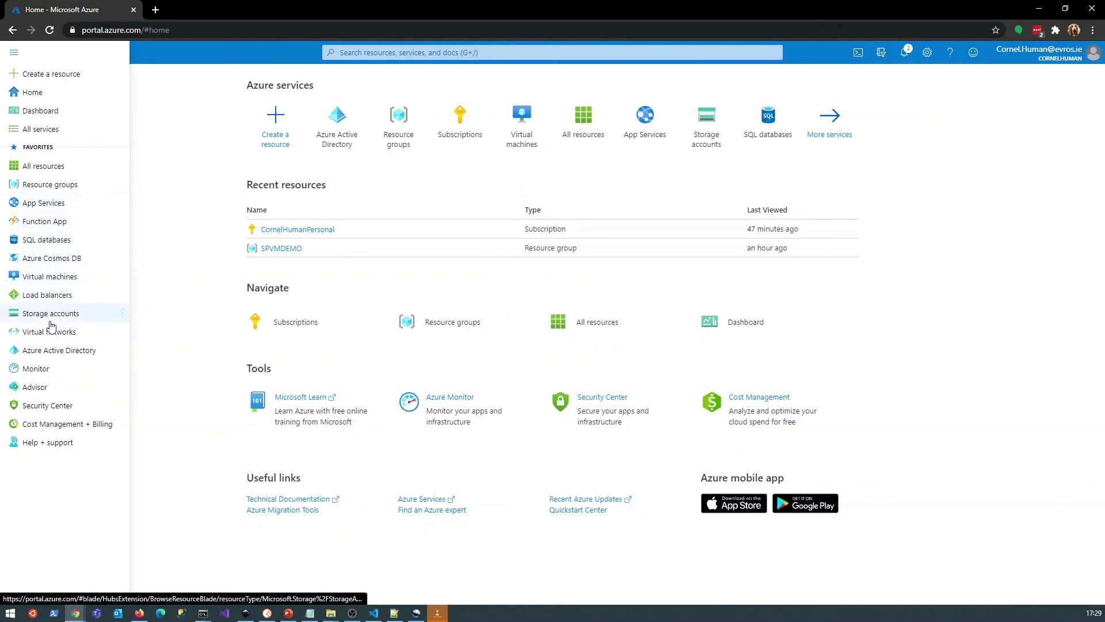
{"action": "left_click", "coordinate": [54, 357]}
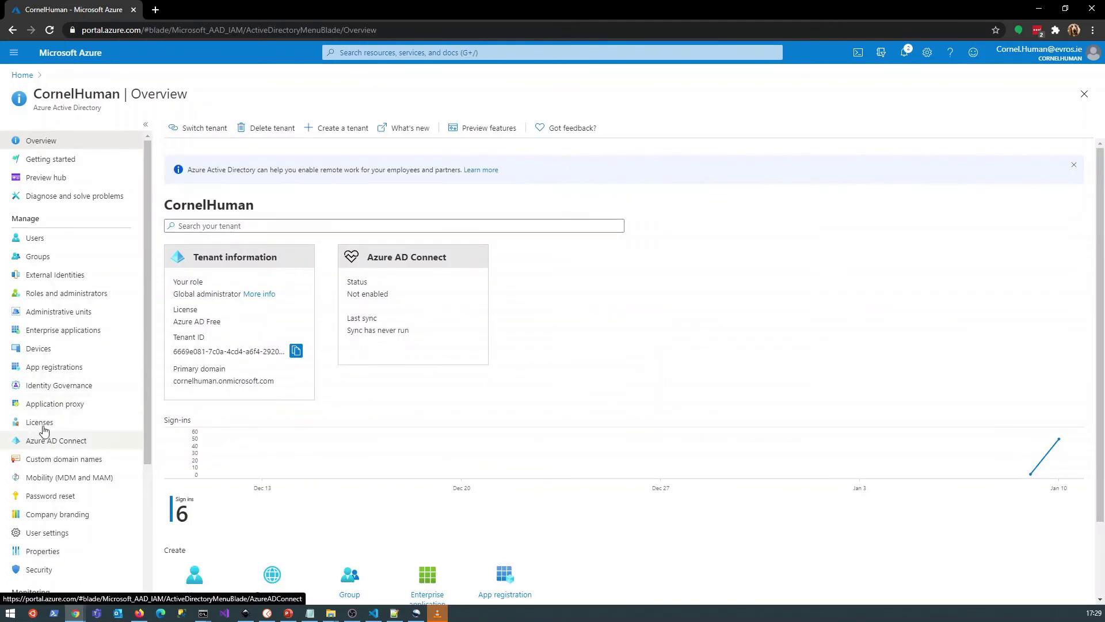
{"action": "left_click", "coordinate": [47, 371]}
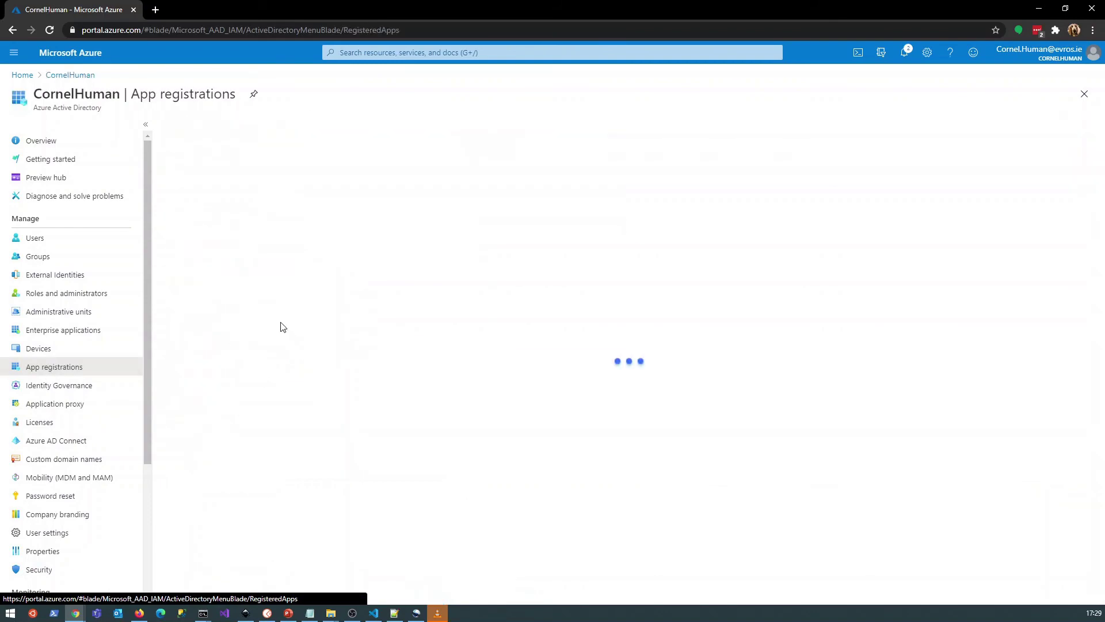
{"action": "left_click", "coordinate": [232, 324]}
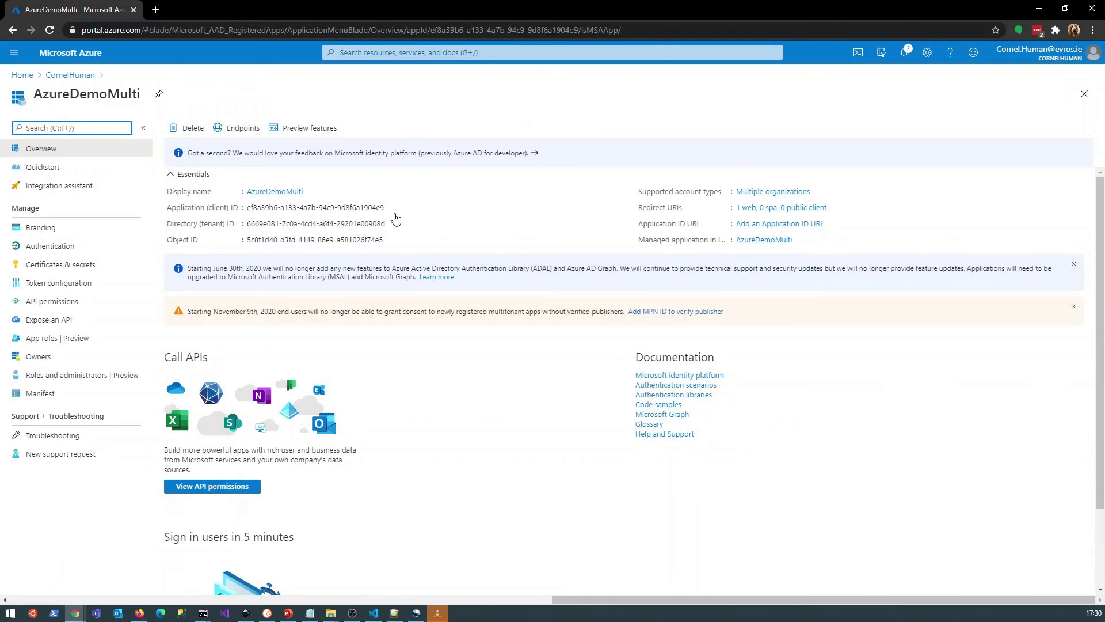
Step: Copy the application (client) ID of AzureDemoMulti and replace the Client Id value in the Notepad++ notes with it, returning to the portal
{"action": "left_click", "coordinate": [391, 208]}
{"action": "left_click", "coordinate": [394, 612]}
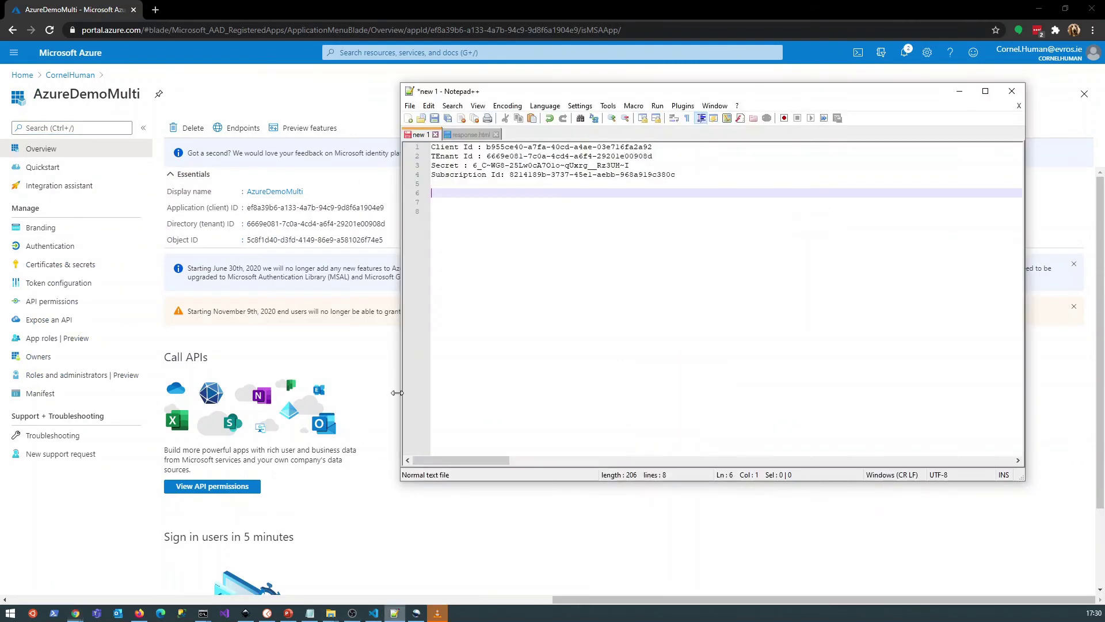
{"action": "left_click_drag", "start_coordinate": [486, 148], "coordinate": [661, 149]}
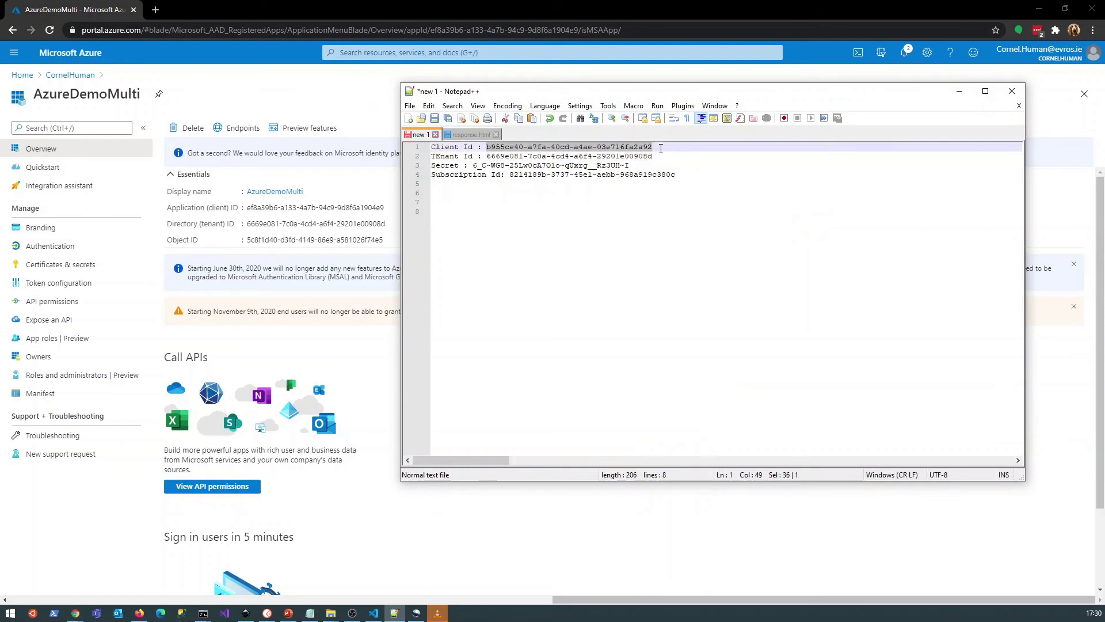
{"action": "left_click", "coordinate": [216, 206]}
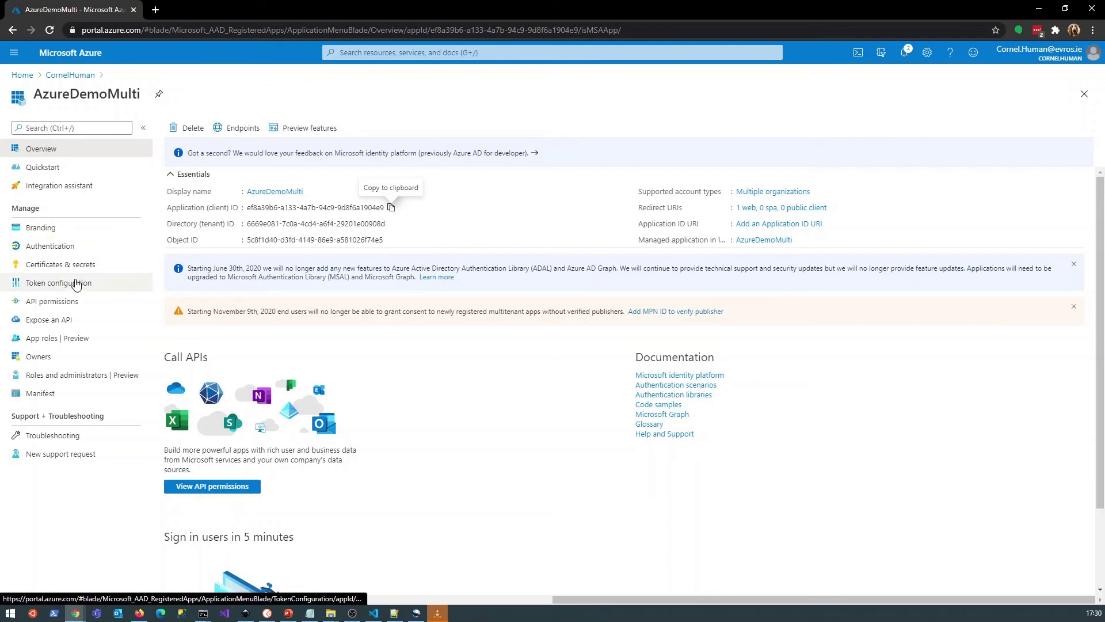
Step: Create a client secret for AzureDemoMulti described as Demo Secret that never expires
{"action": "left_click", "coordinate": [41, 266]}
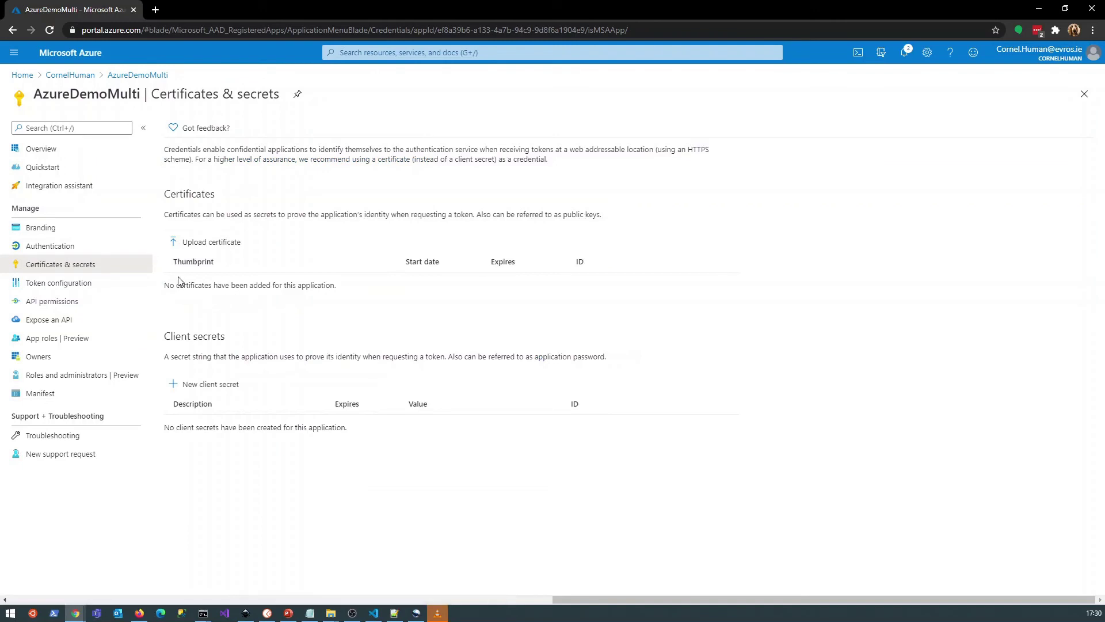
{"action": "left_click", "coordinate": [192, 384]}
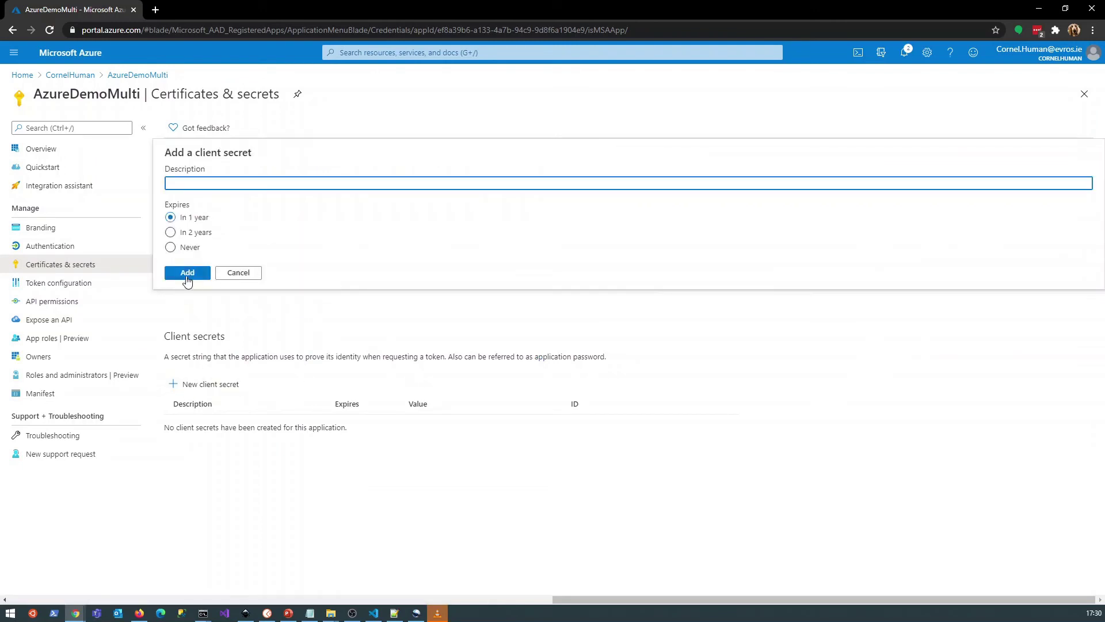
{"action": "left_click", "coordinate": [170, 248]}
{"action": "left_click", "coordinate": [191, 273]}
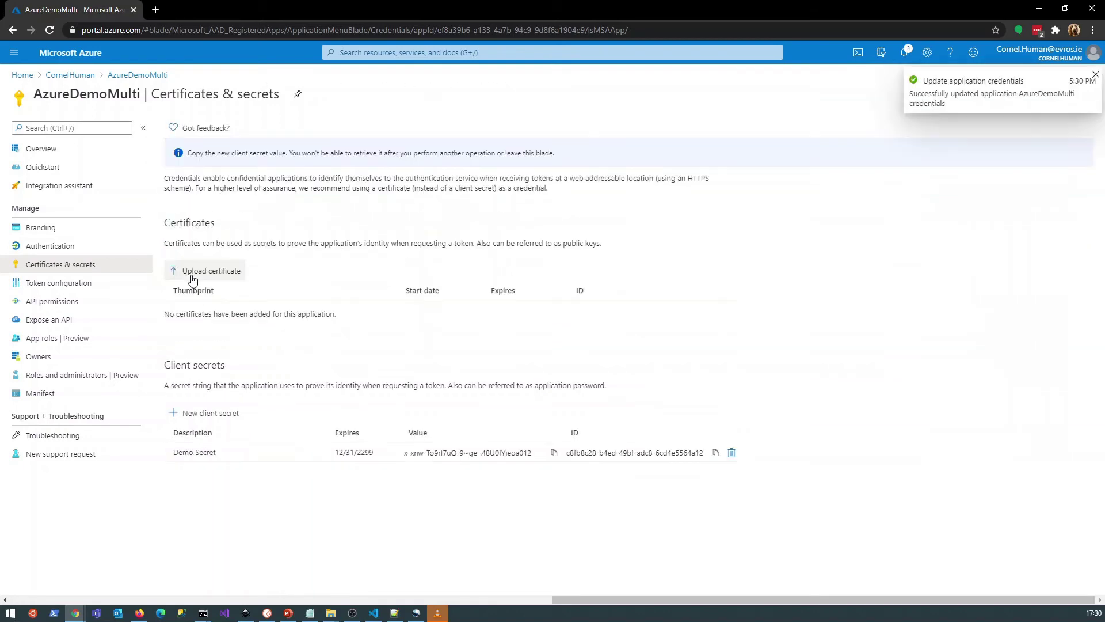
Step: Copy the new client secret value and replace the Secret value in the Notepad++ notes with it
{"action": "left_click", "coordinate": [554, 453]}
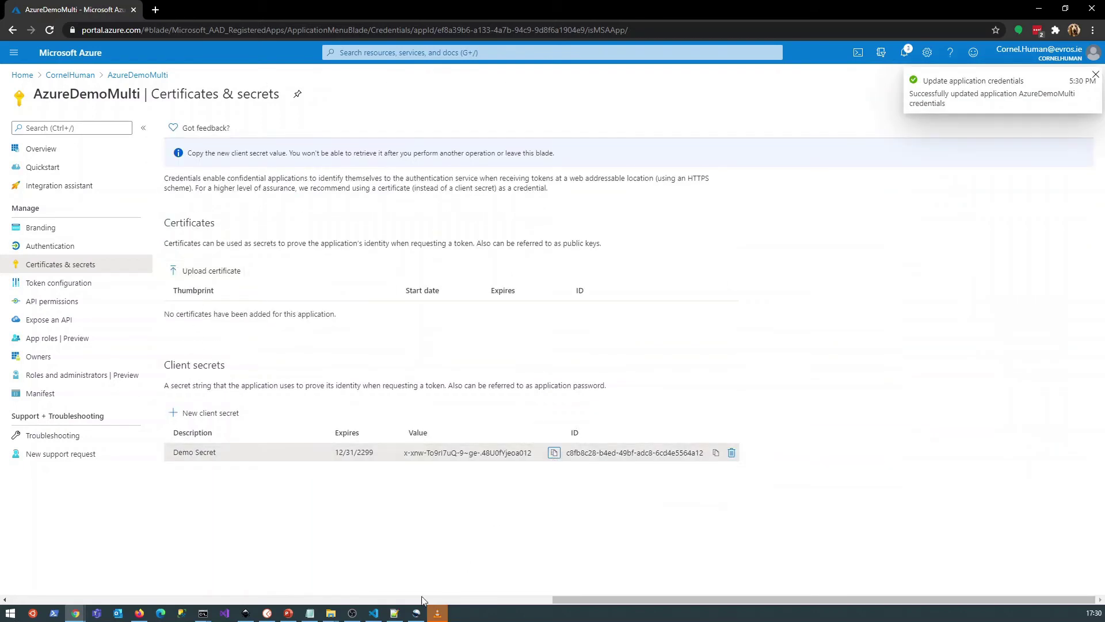
{"action": "left_click", "coordinate": [395, 615]}
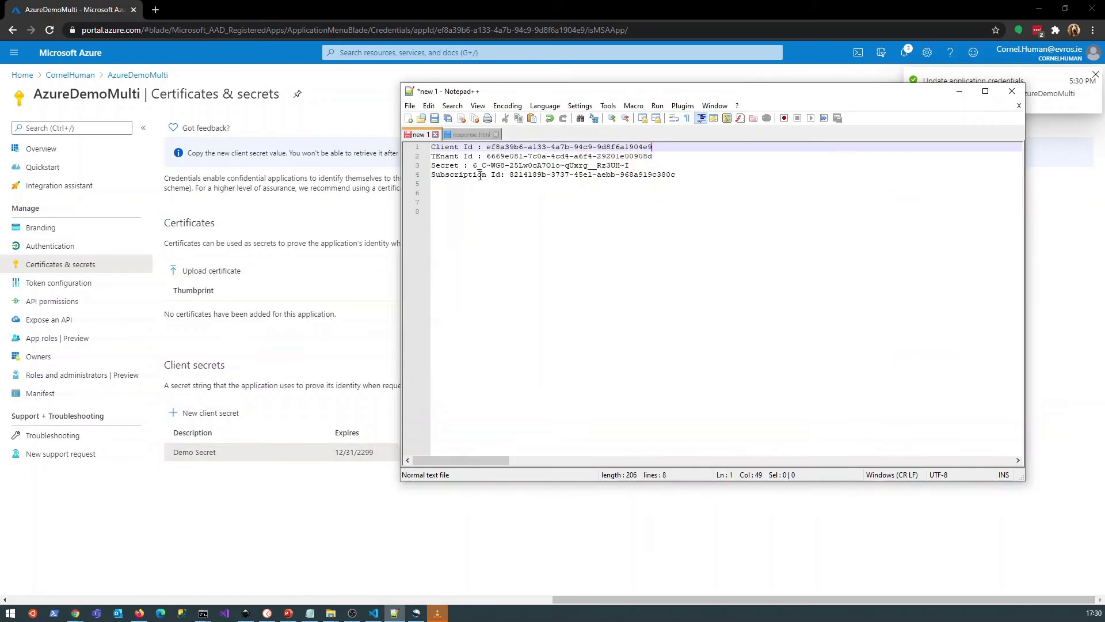
{"action": "left_click_drag", "start_coordinate": [473, 166], "coordinate": [630, 166]}
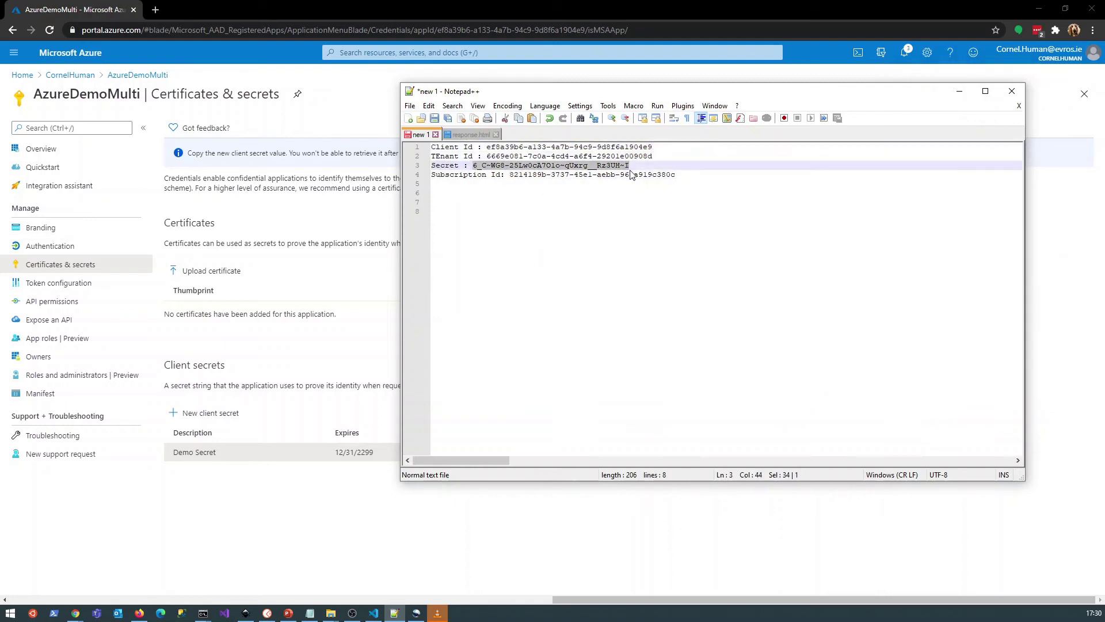
{"action": "key", "text": "ctrl+v"}
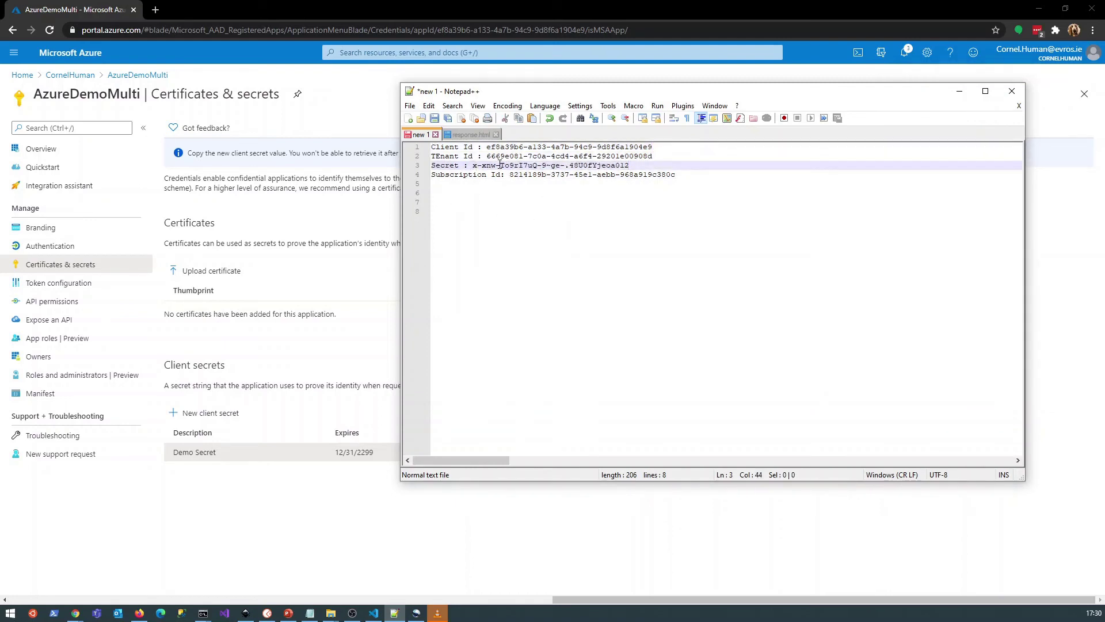
Step: Annotate the existing tenant ID line with the tenant's name and start a new "Tenant Id :" line below the subscription ID
{"action": "left_click", "coordinate": [742, 156]}
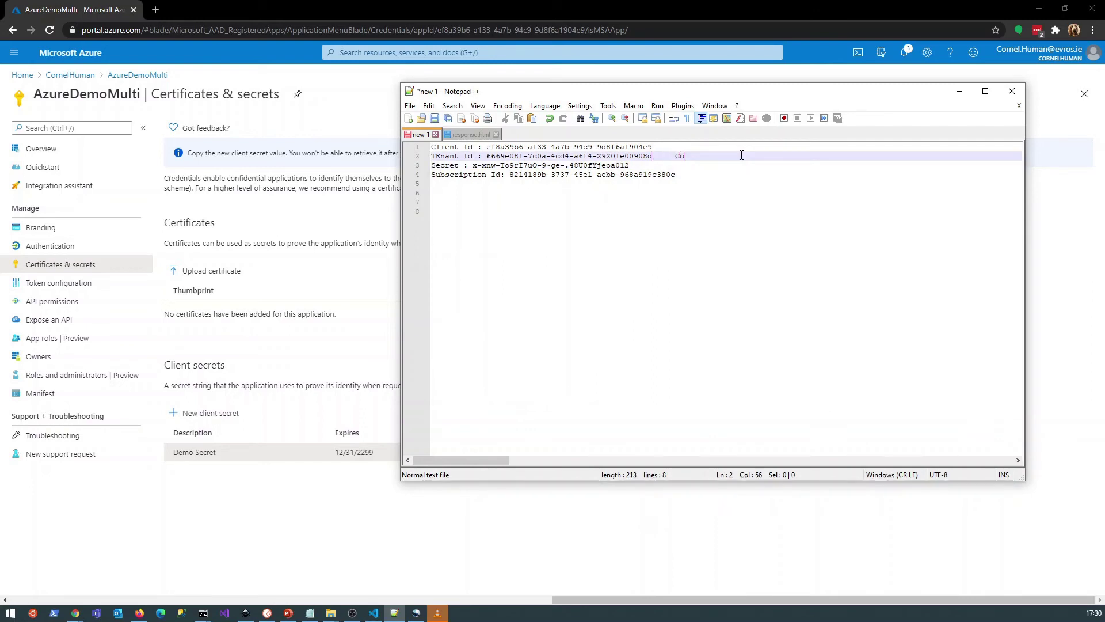
{"action": "type", "text": "man"}
{"action": "left_click", "coordinate": [682, 177]}
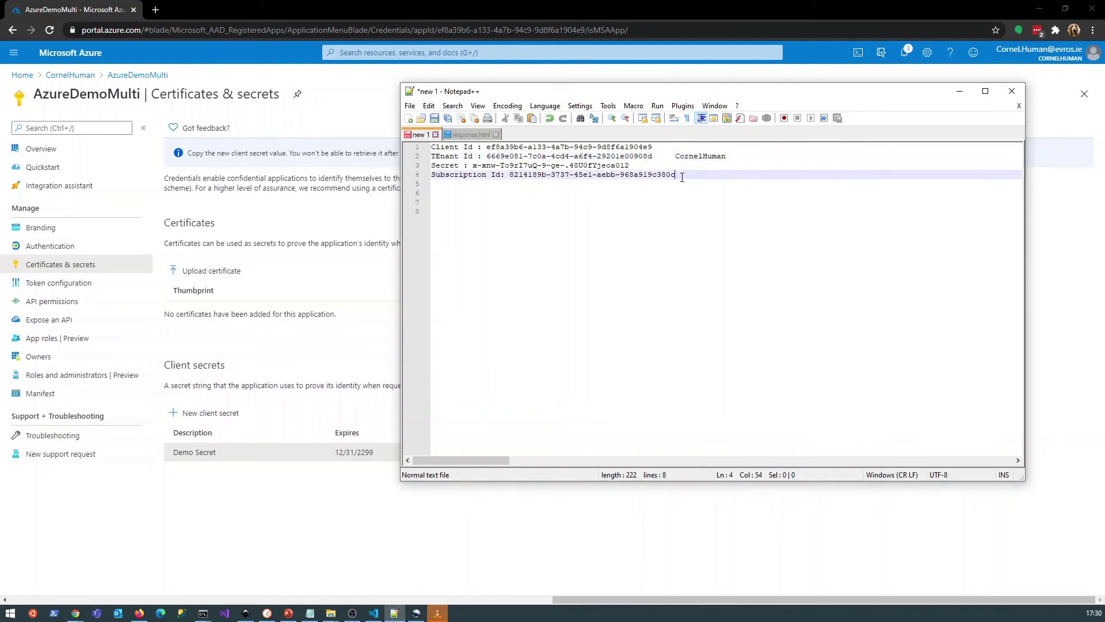
{"action": "key", "text": "Return"}
{"action": "key", "text": "Return"}
{"action": "type", "text": "Te"}
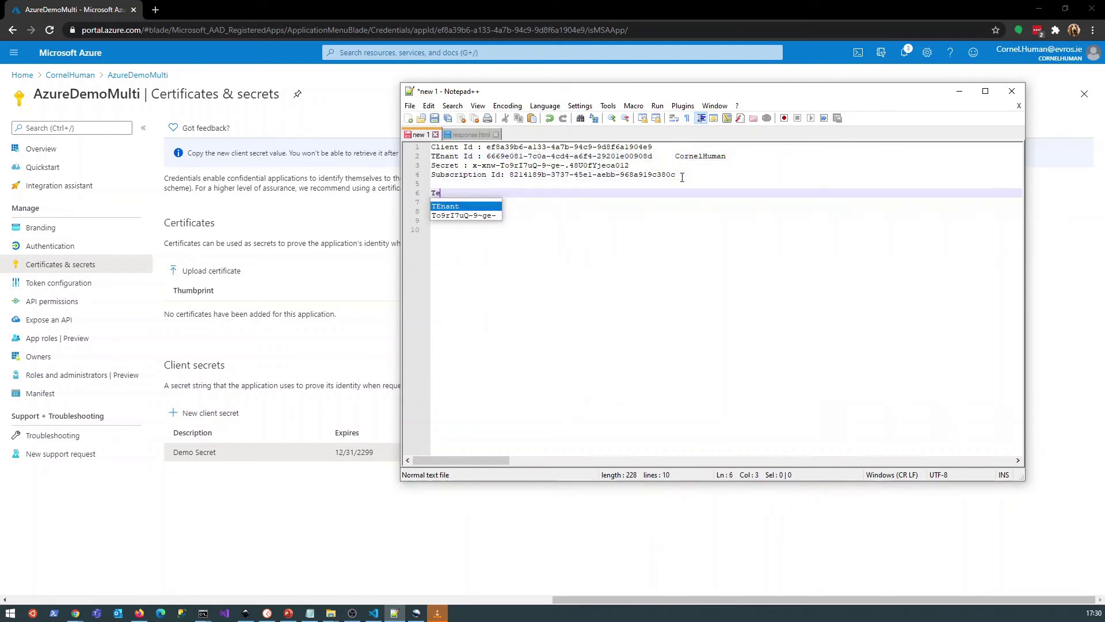
{"action": "type", "text": "nant Id :"}
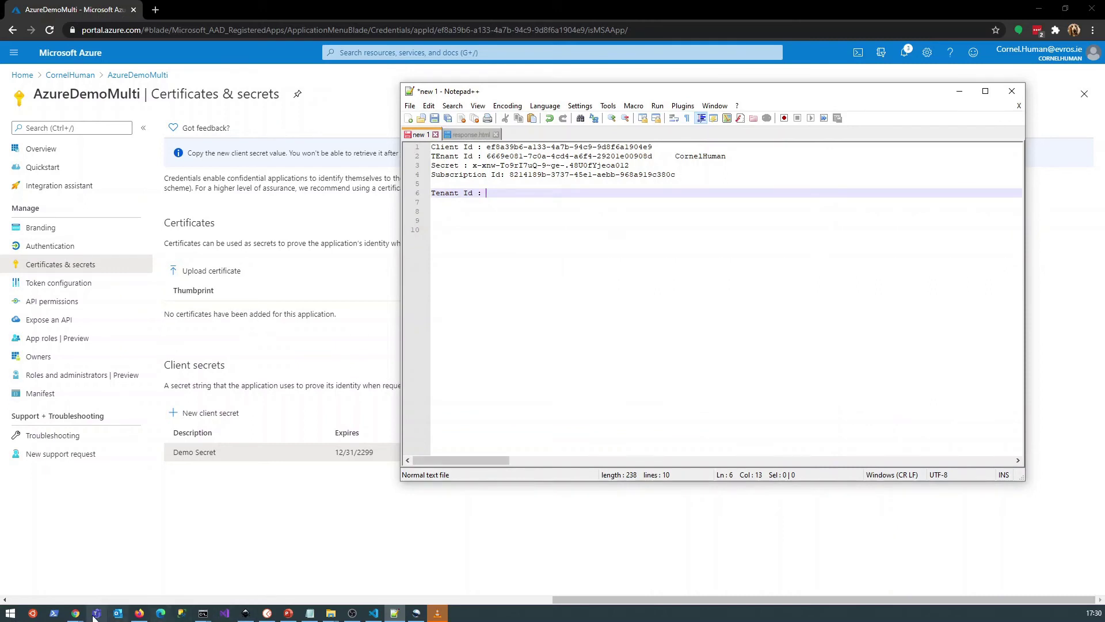
Step: Copy the training tenant's ID from its Azure Active Directory overview in Firefox and add it with the tenant's name to the empty Tenant Id line in Notepad++
{"action": "left_click", "coordinate": [141, 615]}
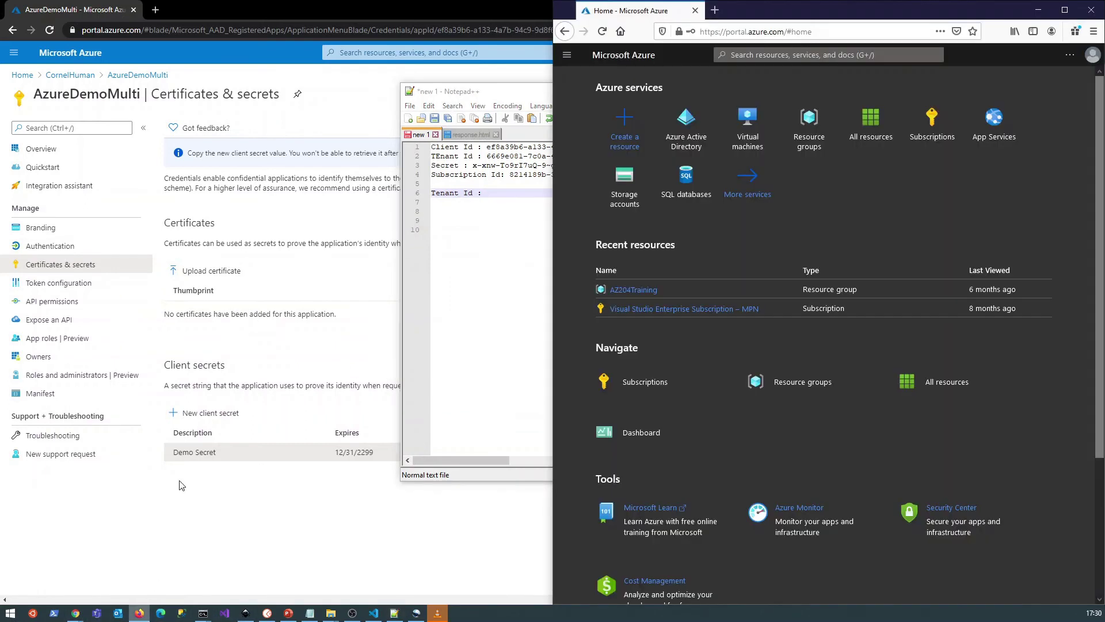
{"action": "left_click", "coordinate": [1065, 10]}
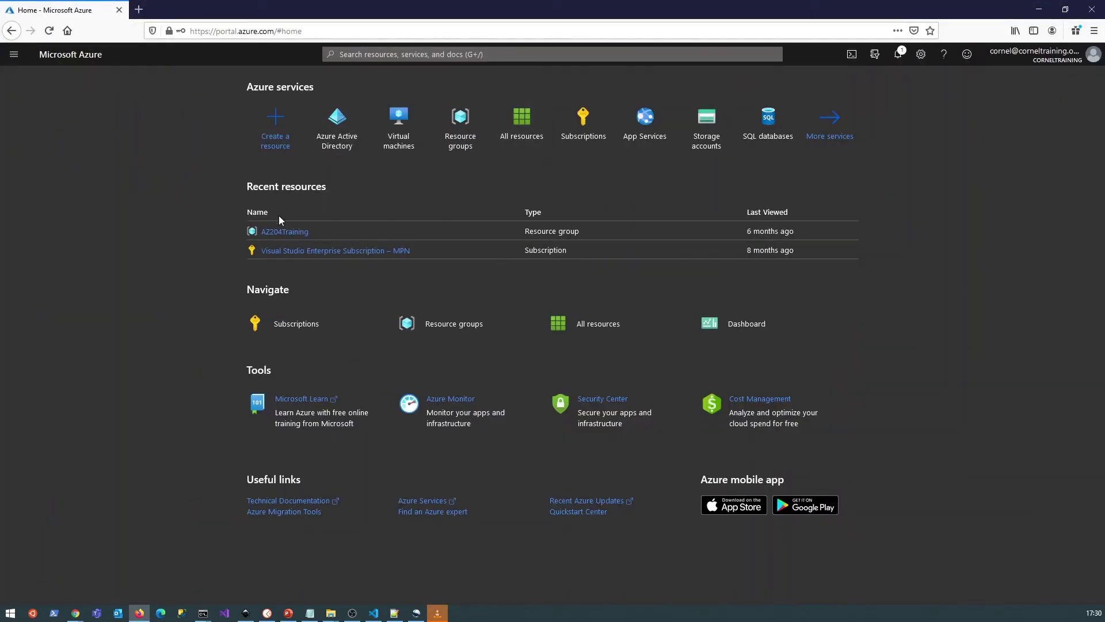
{"action": "left_click", "coordinate": [13, 57]}
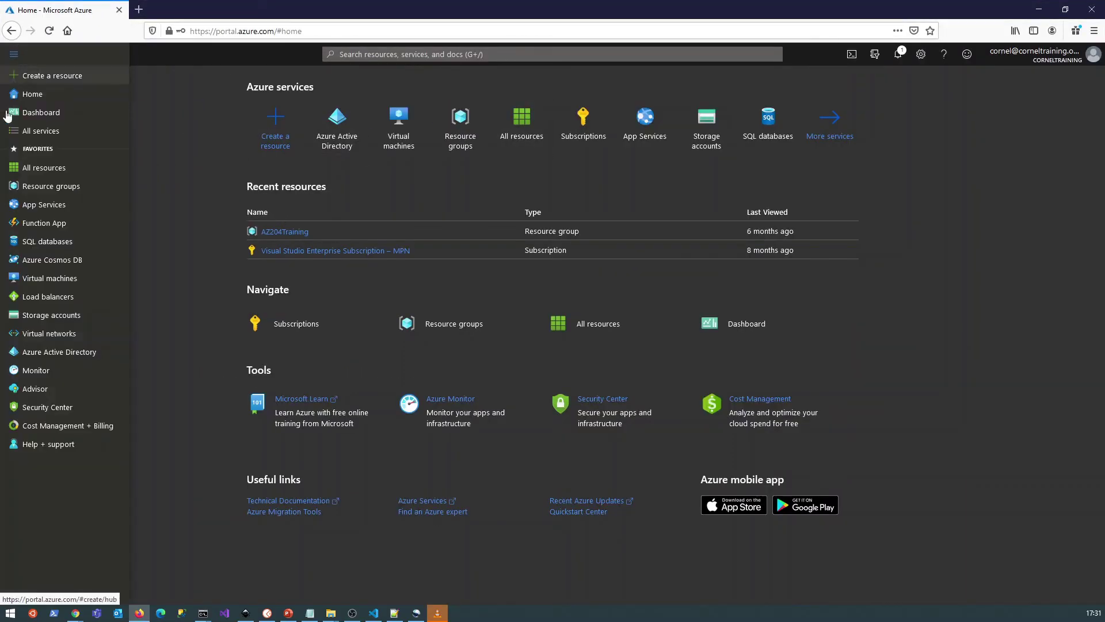
{"action": "left_click", "coordinate": [58, 351]}
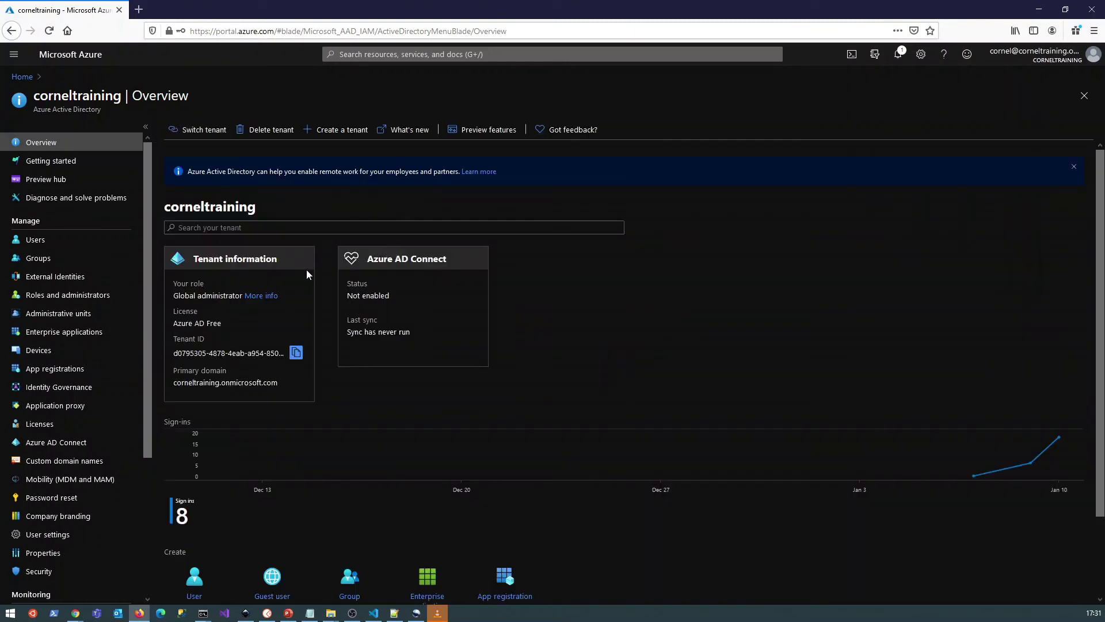
{"action": "left_click", "coordinate": [295, 353]}
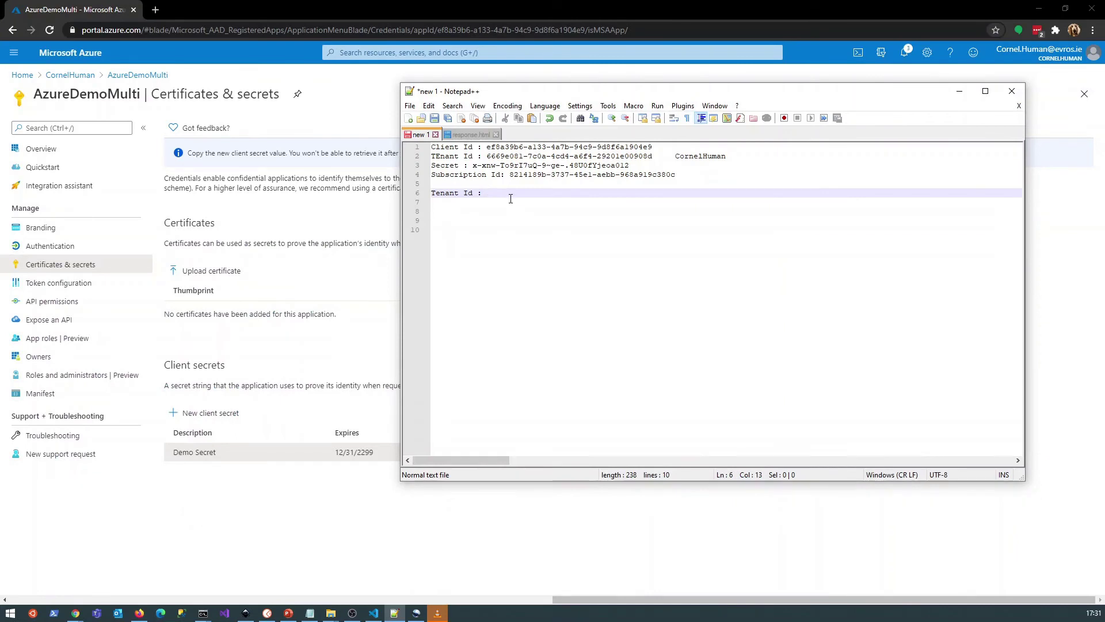
{"action": "key", "text": "ctrl+v"}
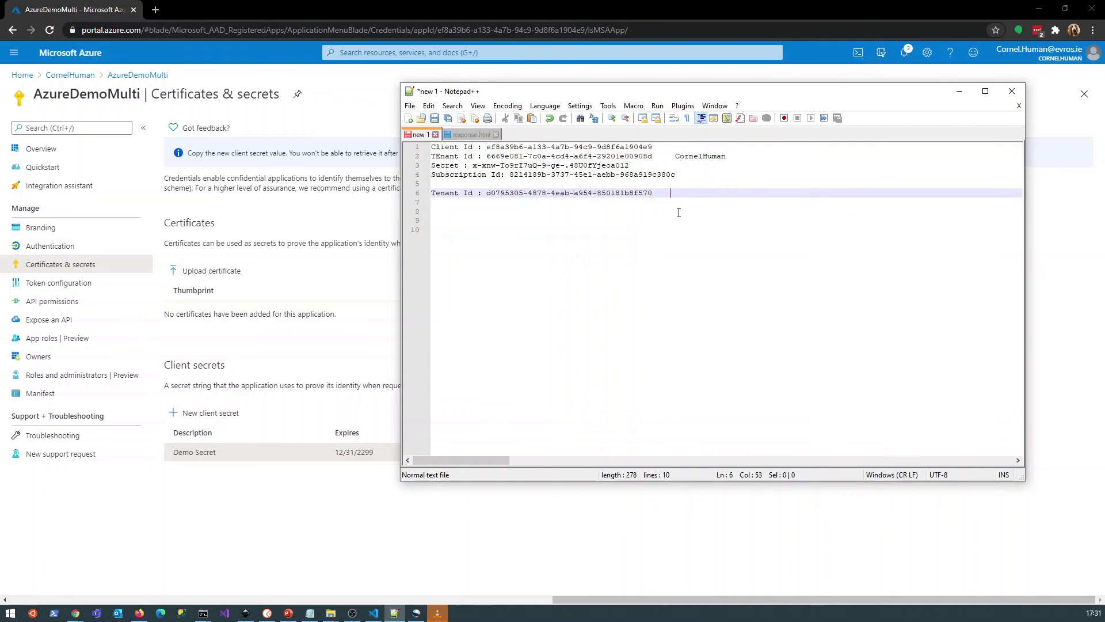
{"action": "type", "text": "CornelTraining"}
Step: Correct the capitalisation of the "Tenant Id" label on the second line of the notes
{"action": "left_click", "coordinate": [440, 156]}
{"action": "key", "text": "BackSpace"}
{"action": "type", "text": "e"}
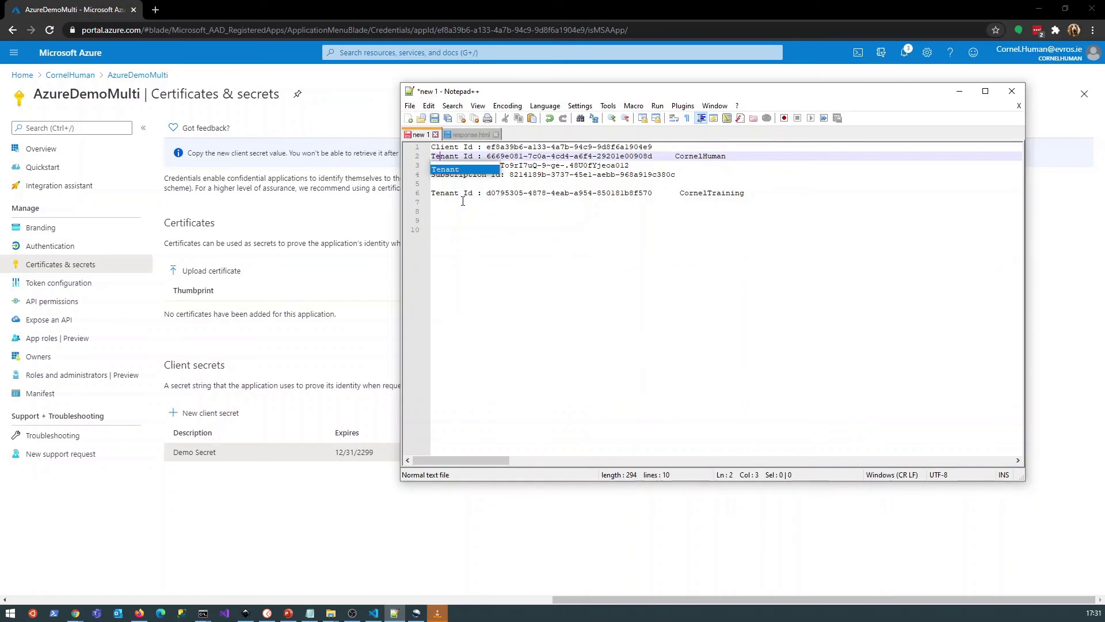
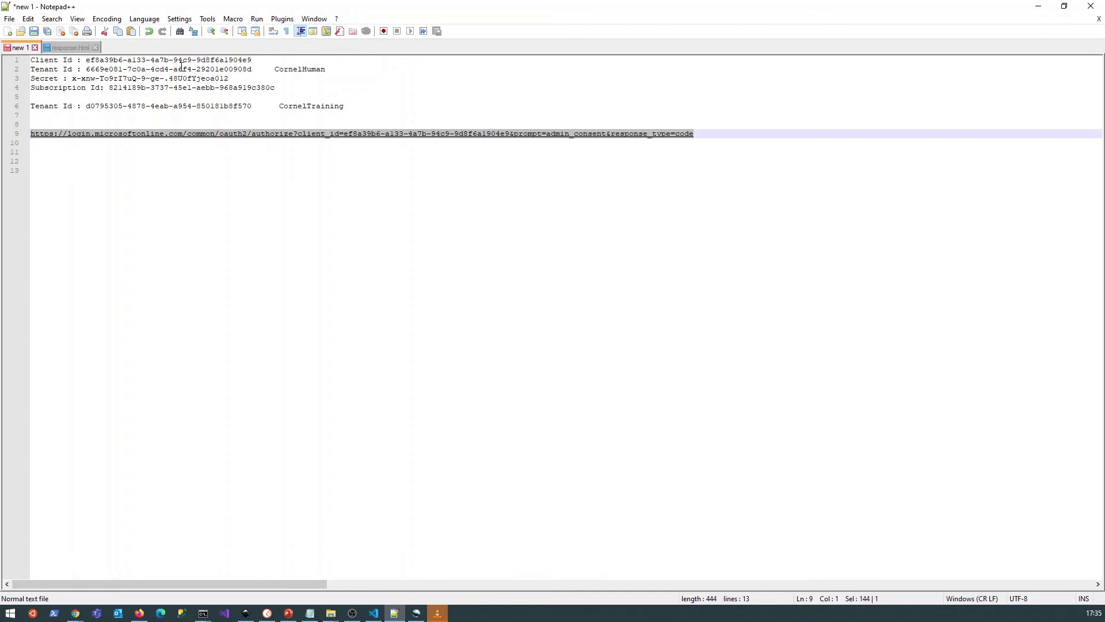
Step: Open AzureDemoMulti's admin-consent authorize URL in a new Firefox tab and accept the requested permissions with the training tenant's account
{"action": "left_click", "coordinate": [139, 613]}
{"action": "left_click", "coordinate": [139, 10]}
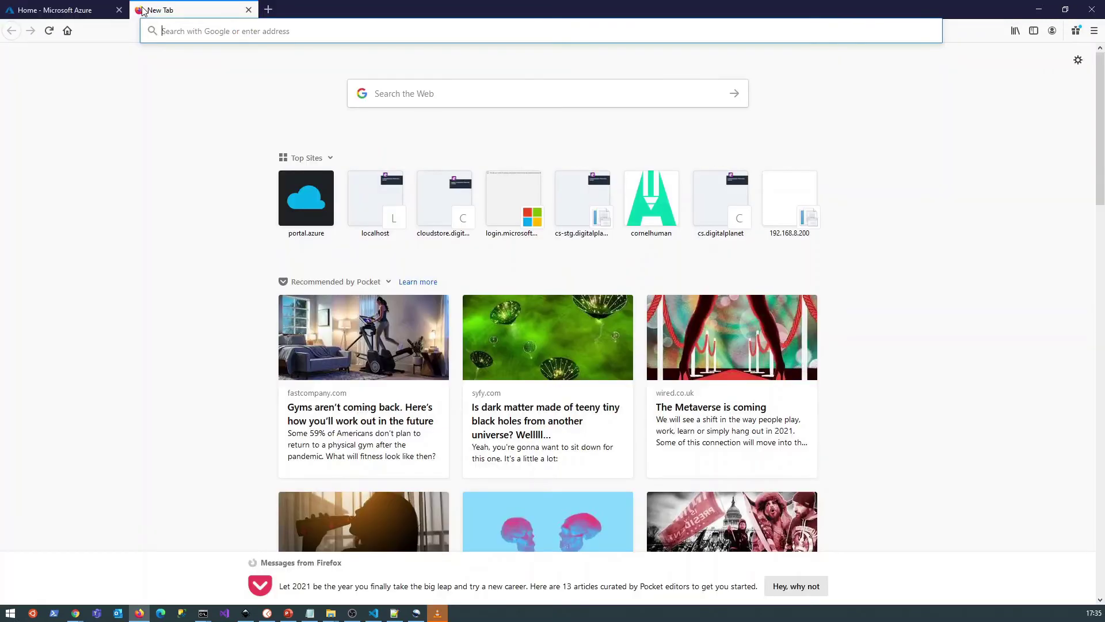
{"action": "type", "text": "https://login.microsoftonline.com/common/oauth2/authorize?client_id=ef8a39b6-a133-4a7b-94c9-9d8f6a1904e9&prompt=admin_consent&response_type=code"}
{"action": "key", "text": "Return"}
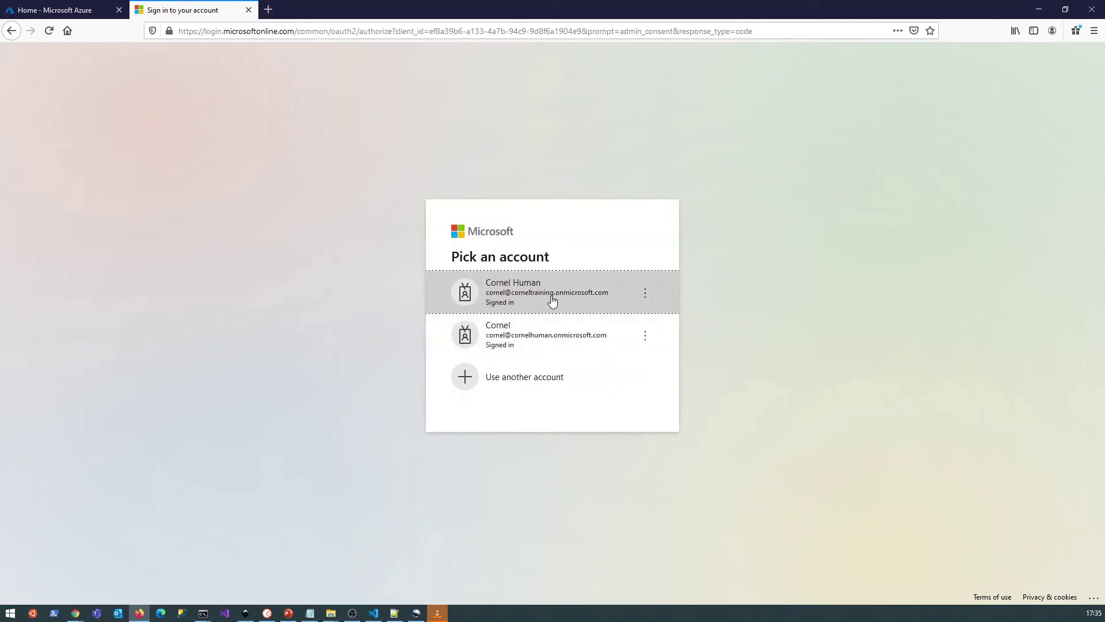
{"action": "left_click", "coordinate": [553, 299]}
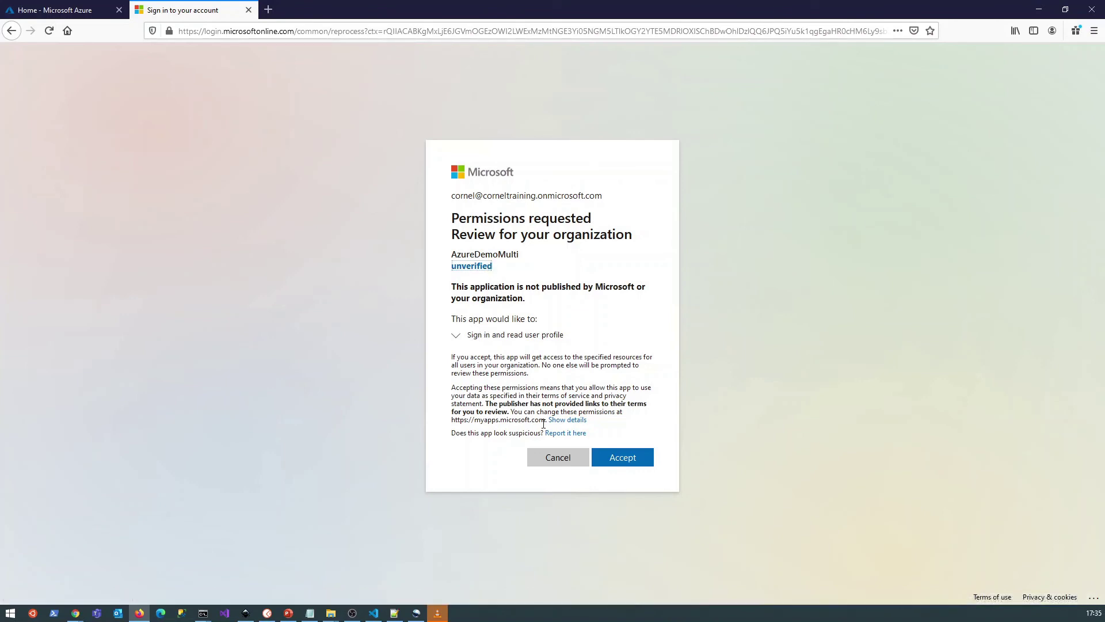
{"action": "left_click", "coordinate": [620, 460]}
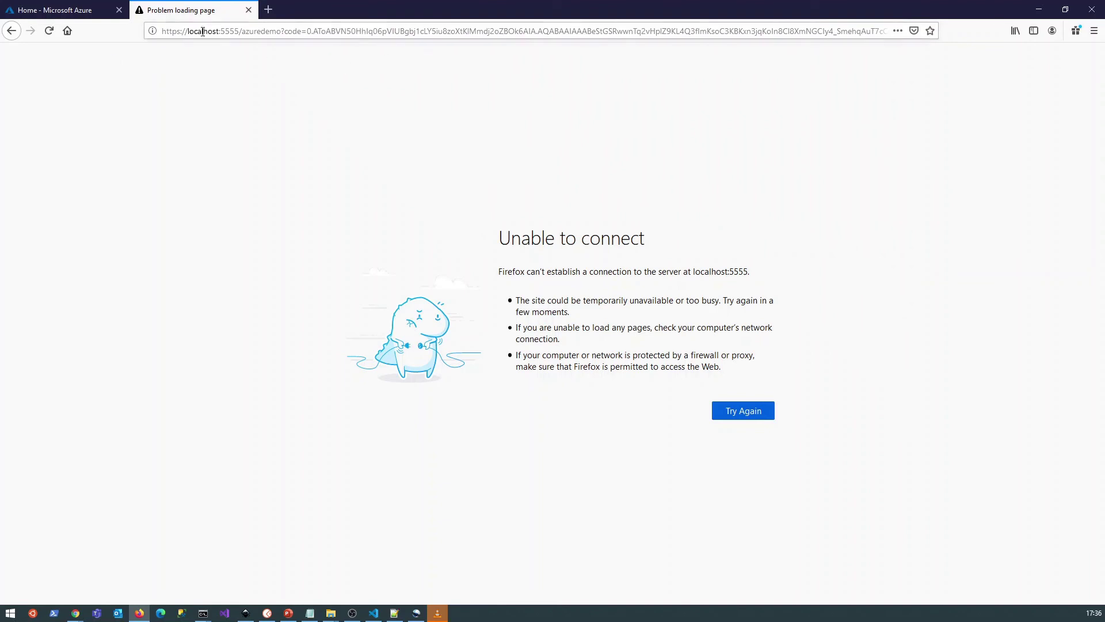
Step: Look up AzureDemoMulti among the training tenant's enterprise applications and view its overview
{"action": "left_click", "coordinate": [64, 11]}
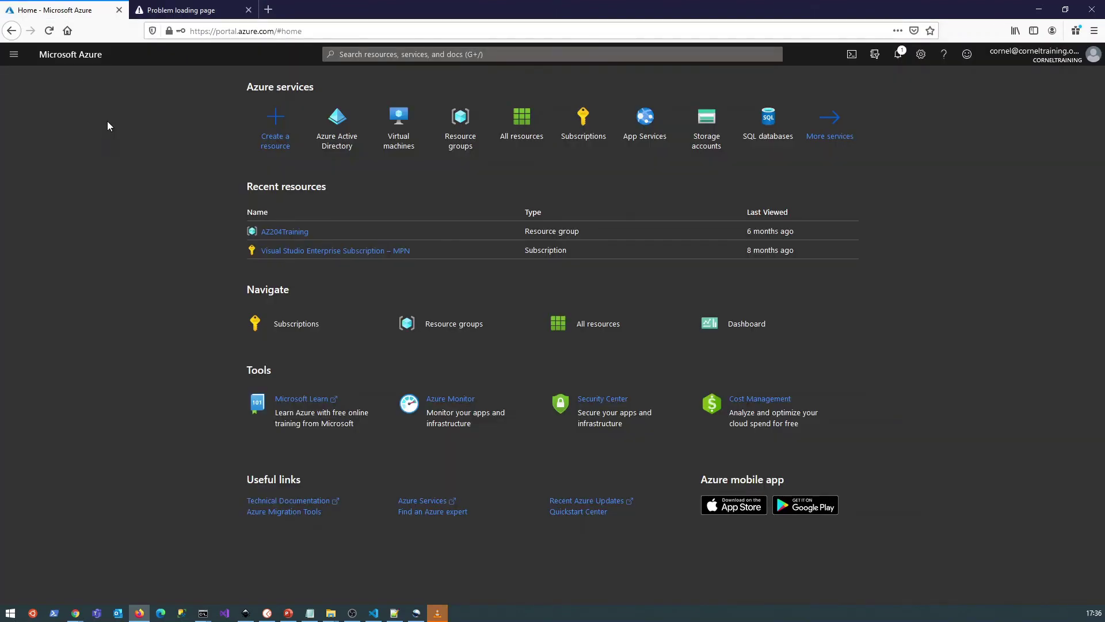
{"action": "left_click", "coordinate": [14, 55]}
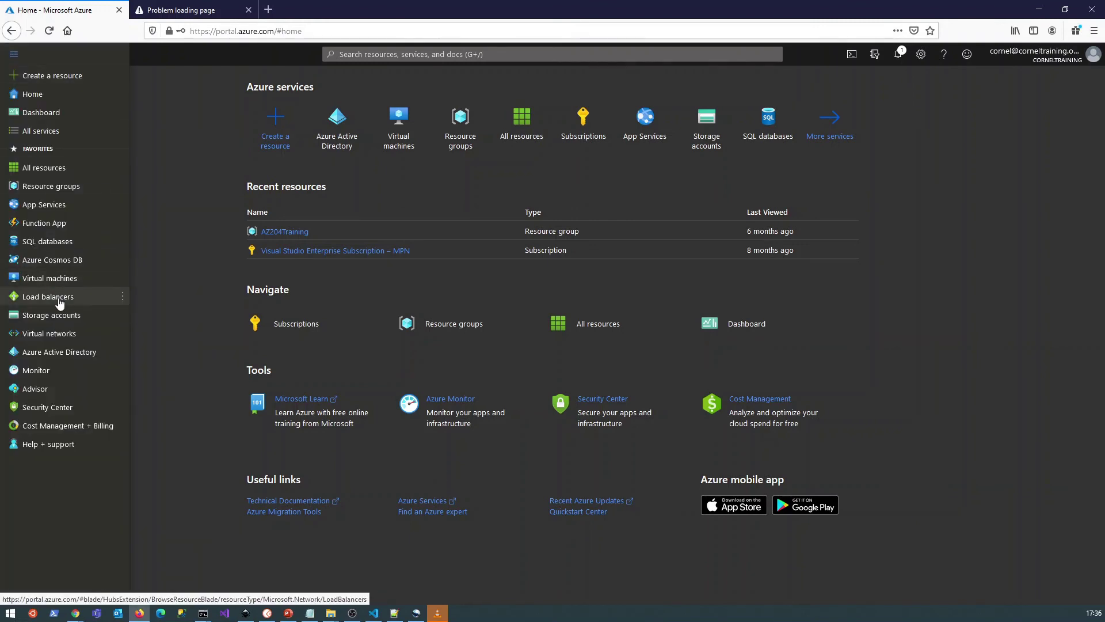
{"action": "left_click", "coordinate": [57, 352]}
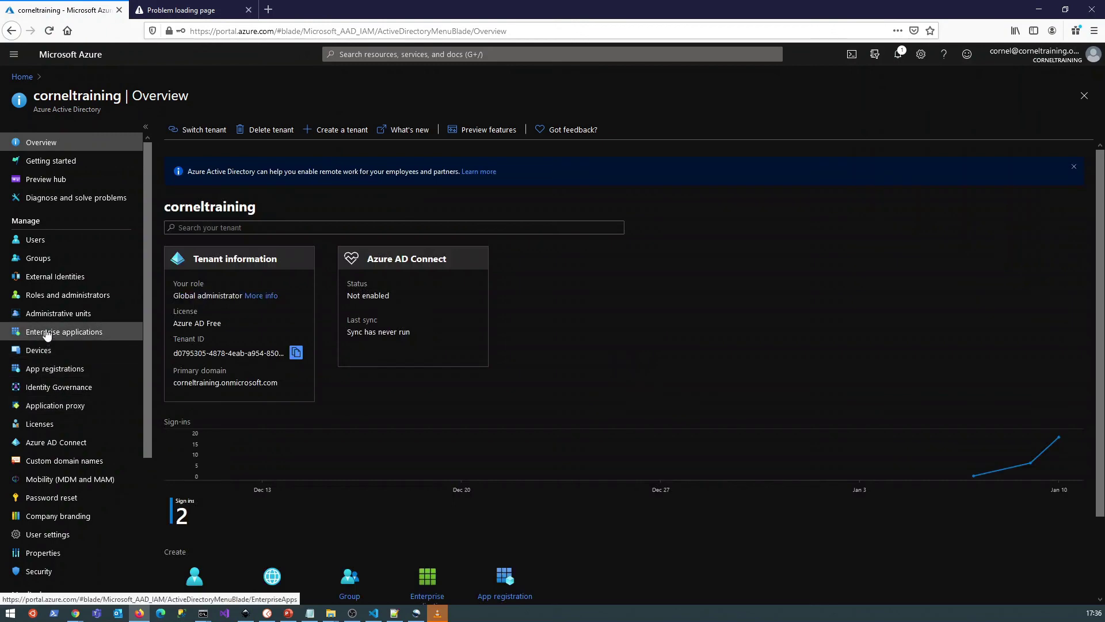
{"action": "left_click", "coordinate": [46, 332]}
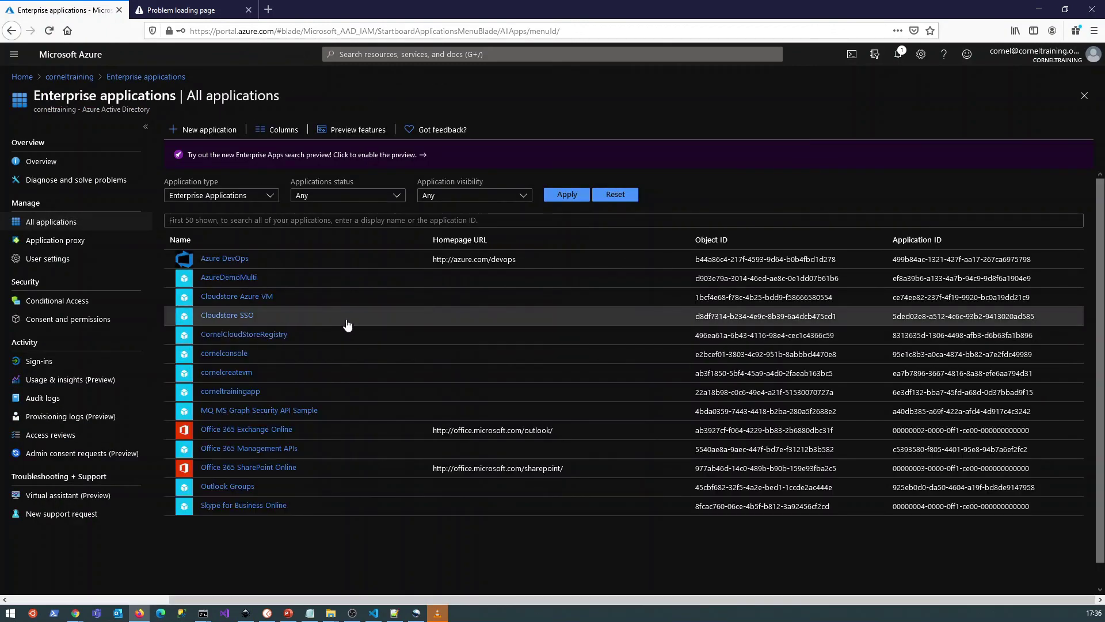
{"action": "left_click", "coordinate": [233, 279]}
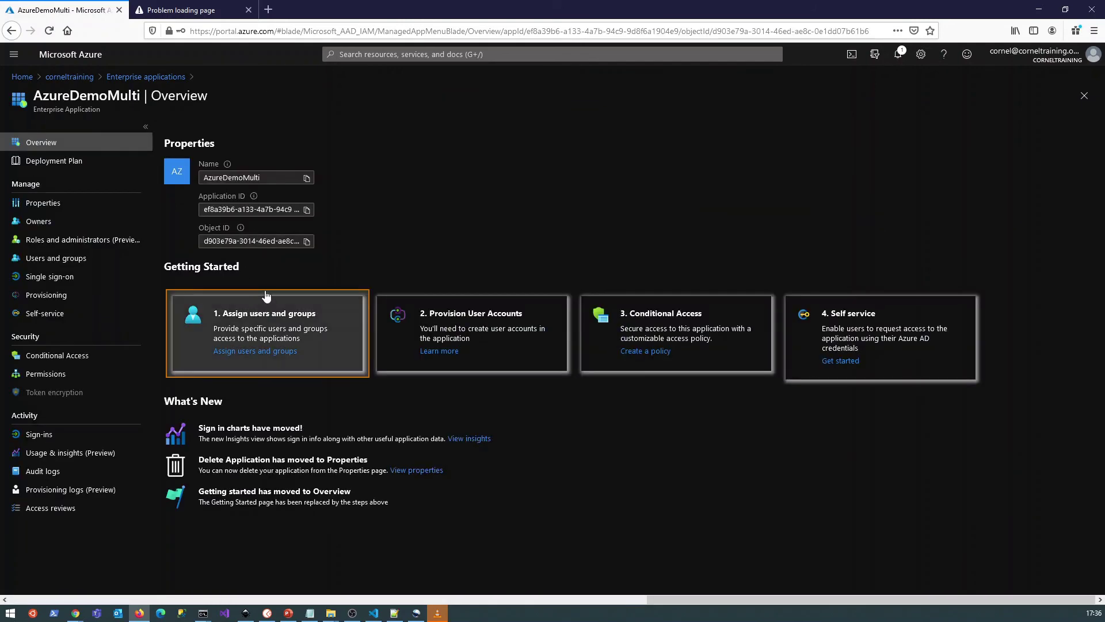
Step: Check the training tenant's app registrations for AzureDemoMulti and compare them with its enterprise applications list
{"action": "left_click", "coordinate": [21, 78]}
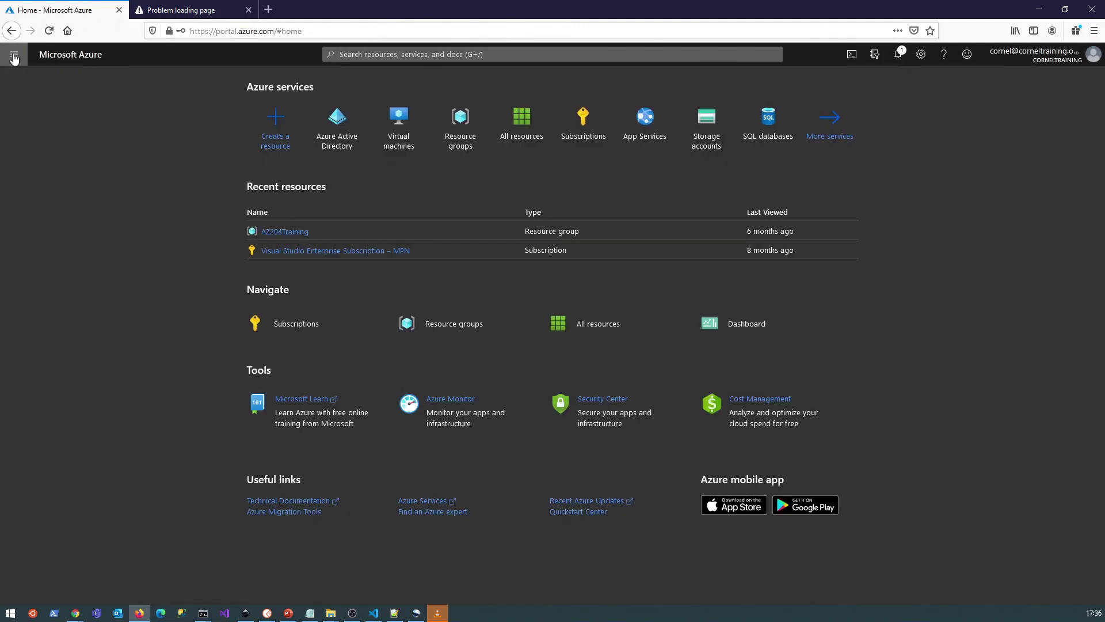
{"action": "left_click", "coordinate": [14, 58]}
{"action": "left_click", "coordinate": [54, 355]}
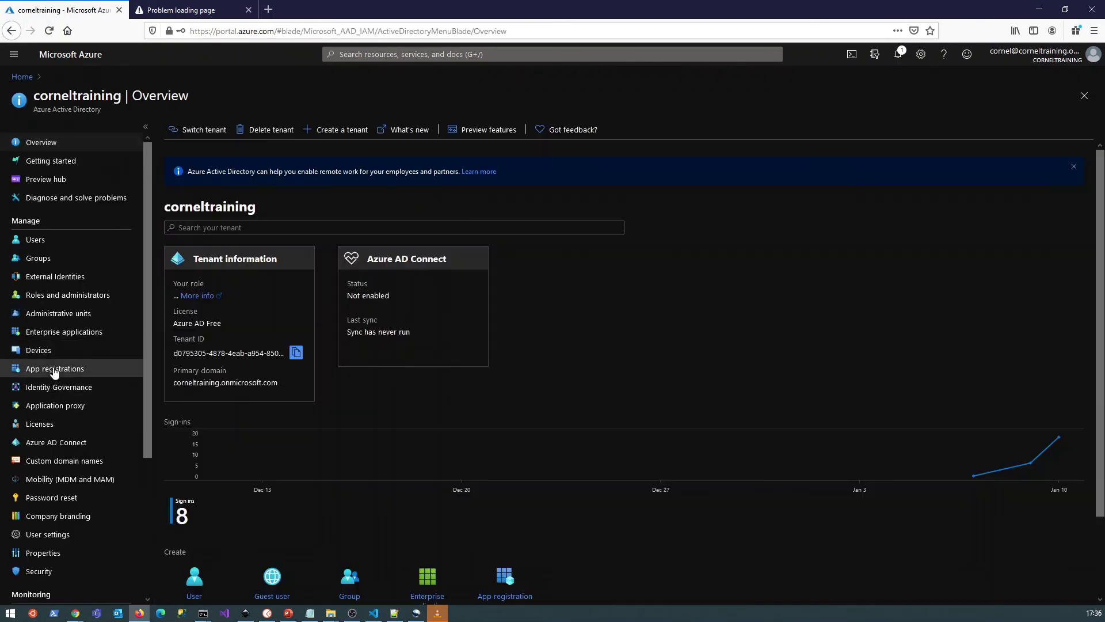
{"action": "left_click", "coordinate": [54, 370]}
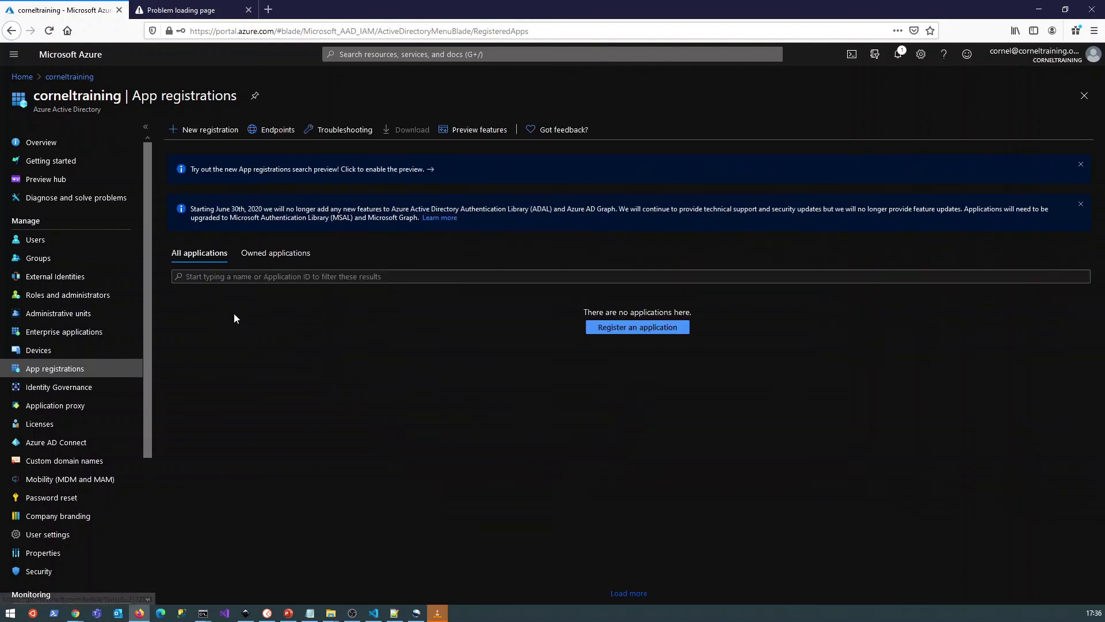
{"action": "left_click", "coordinate": [197, 253]}
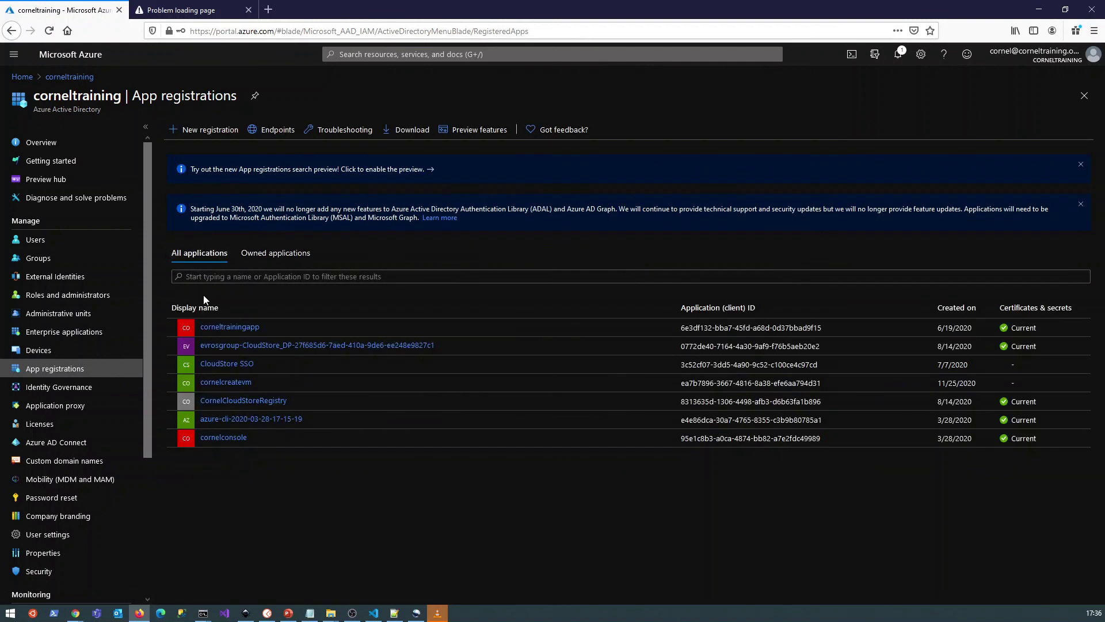
{"action": "left_click", "coordinate": [253, 256]}
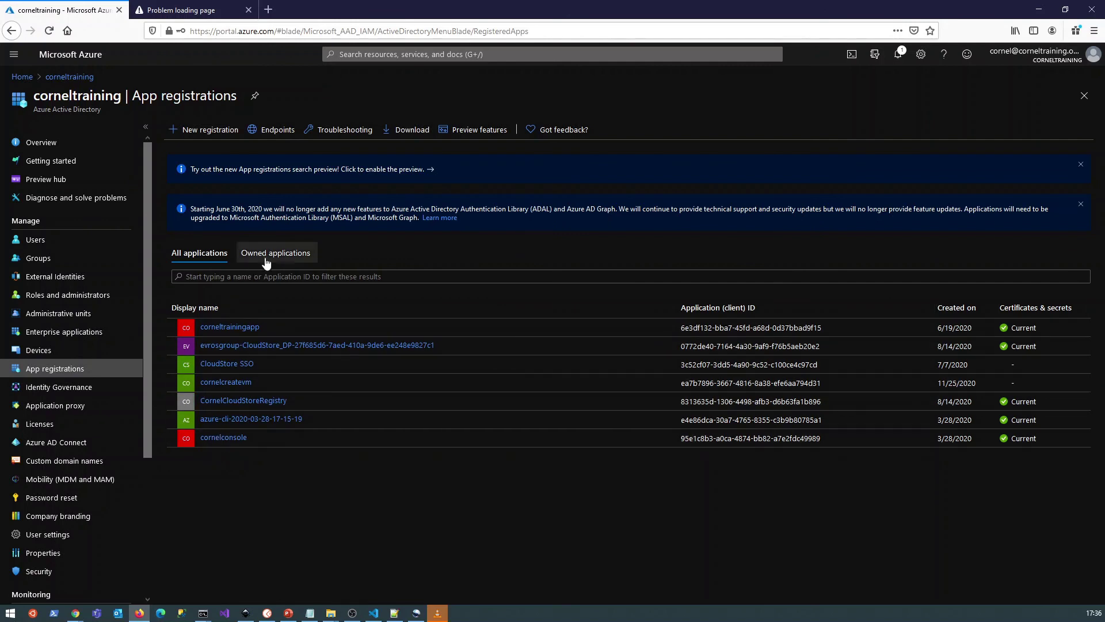
{"action": "left_click", "coordinate": [39, 332]}
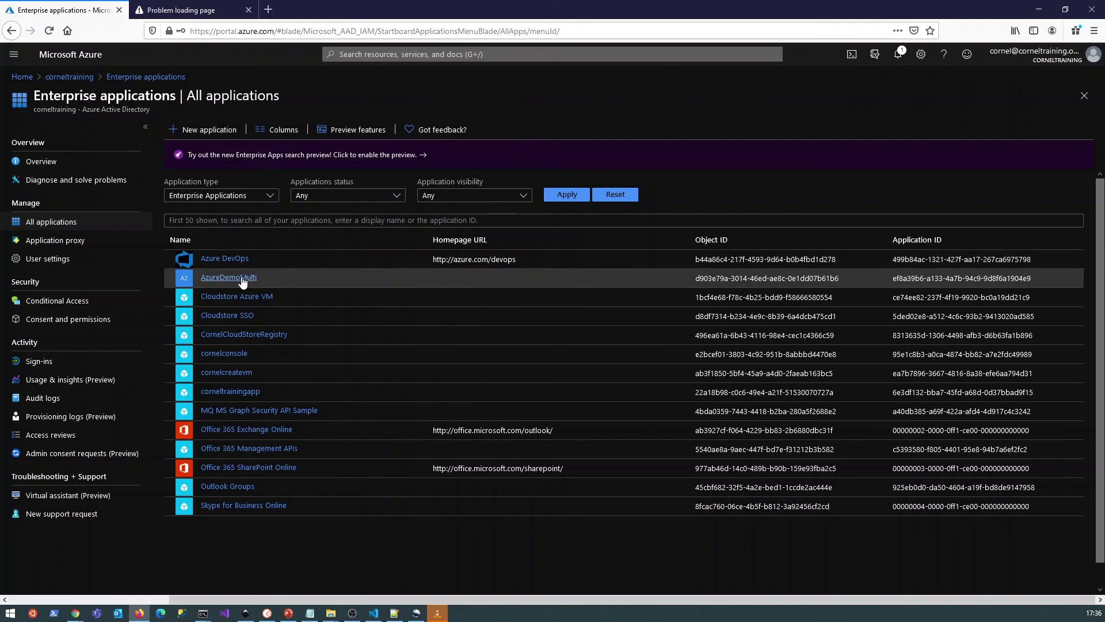
Step: Start a new role assignment in the access control of Visual Studio Enterprise Subscription – MPN
{"action": "left_click", "coordinate": [22, 76]}
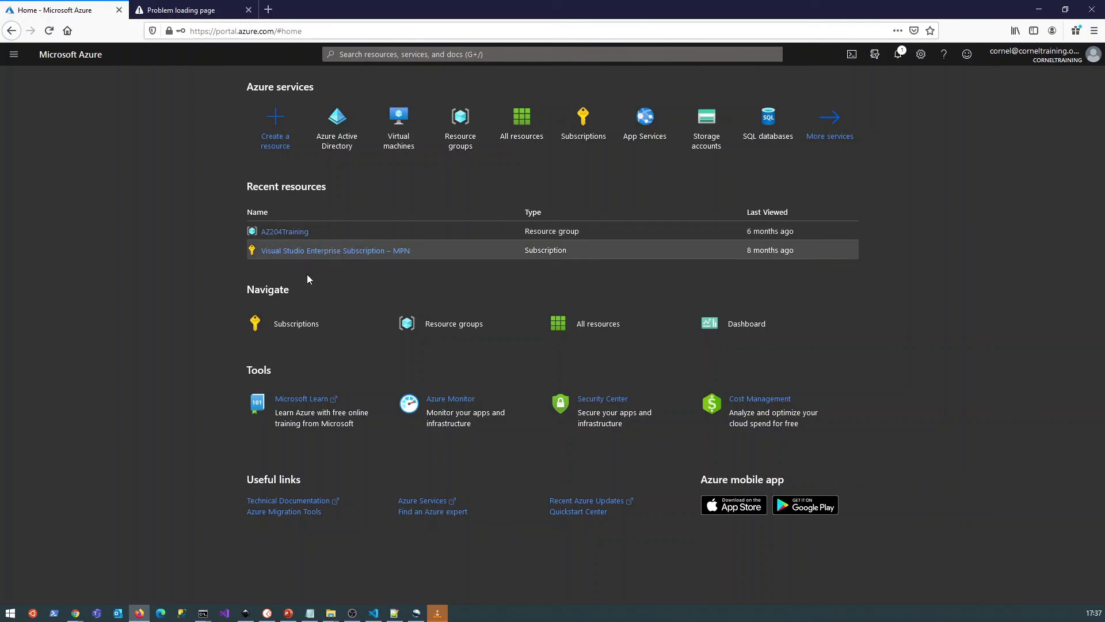
{"action": "left_click", "coordinate": [314, 253]}
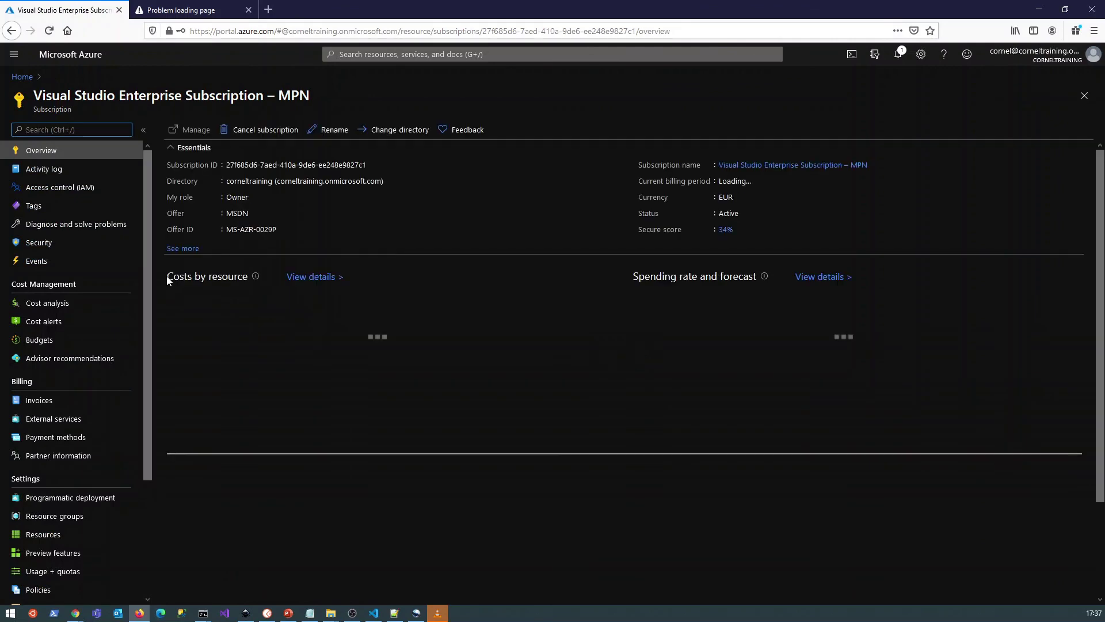
{"action": "left_click", "coordinate": [62, 190]}
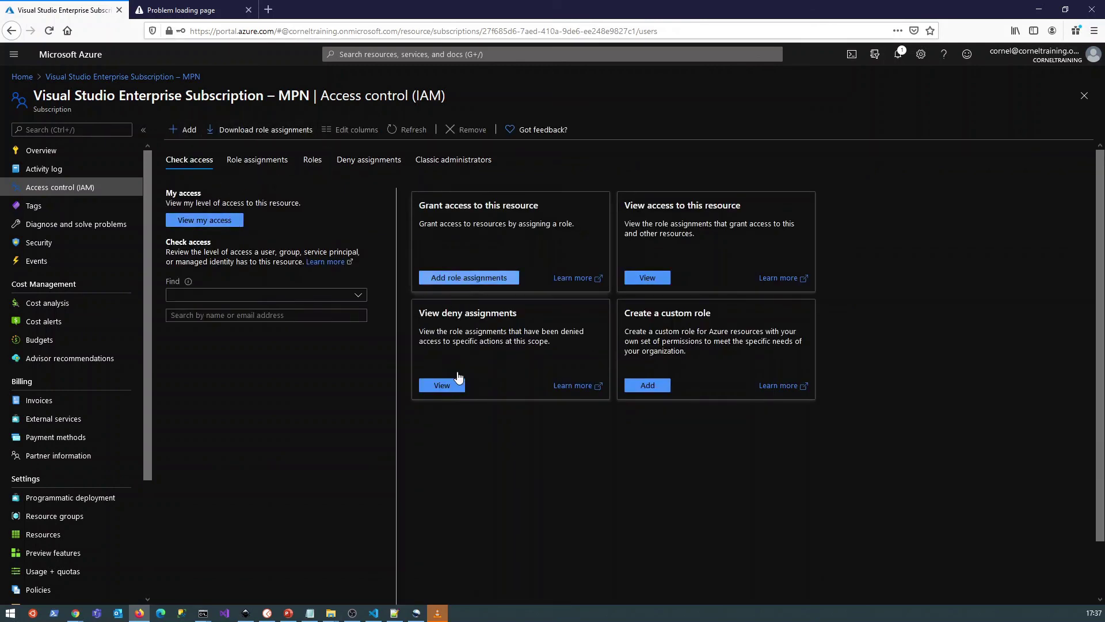
{"action": "left_click", "coordinate": [463, 279]}
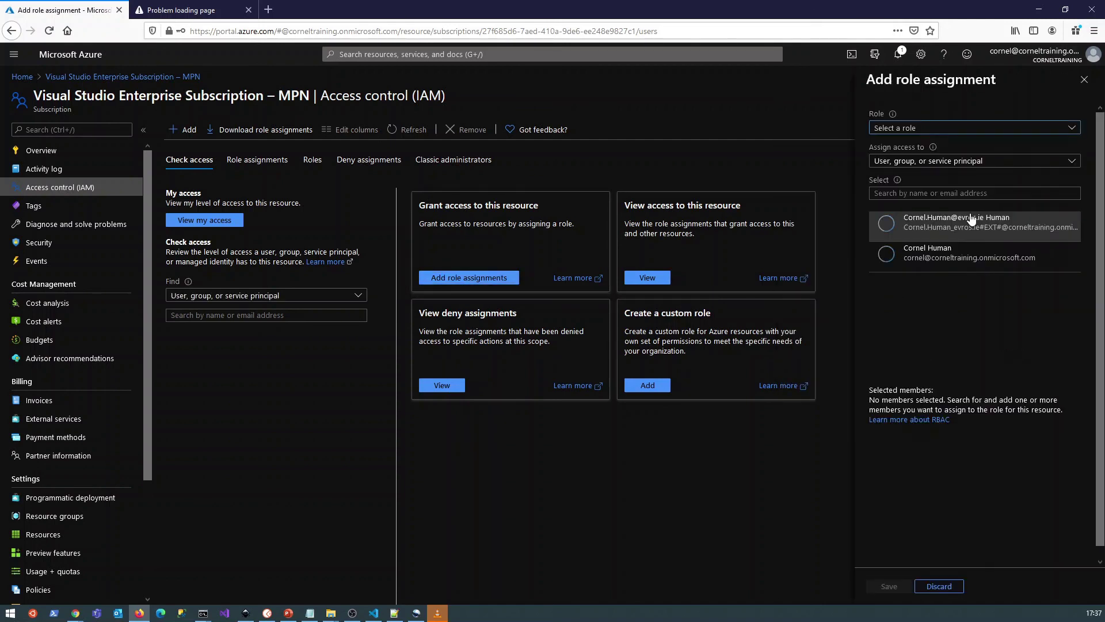
Step: Set up a Contributor role assignment on the subscription for the AzureDemoMulti service principal
{"action": "left_click", "coordinate": [934, 133]}
{"action": "left_click", "coordinate": [916, 187]}
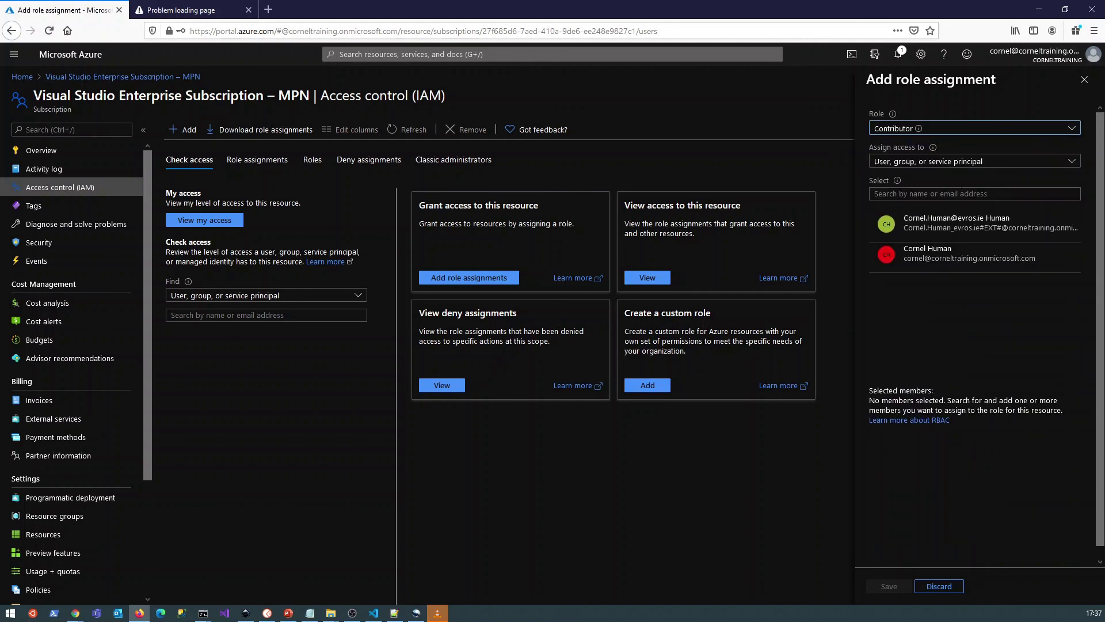
{"action": "left_click", "coordinate": [936, 194]}
{"action": "type", "text": "azuredemo"}
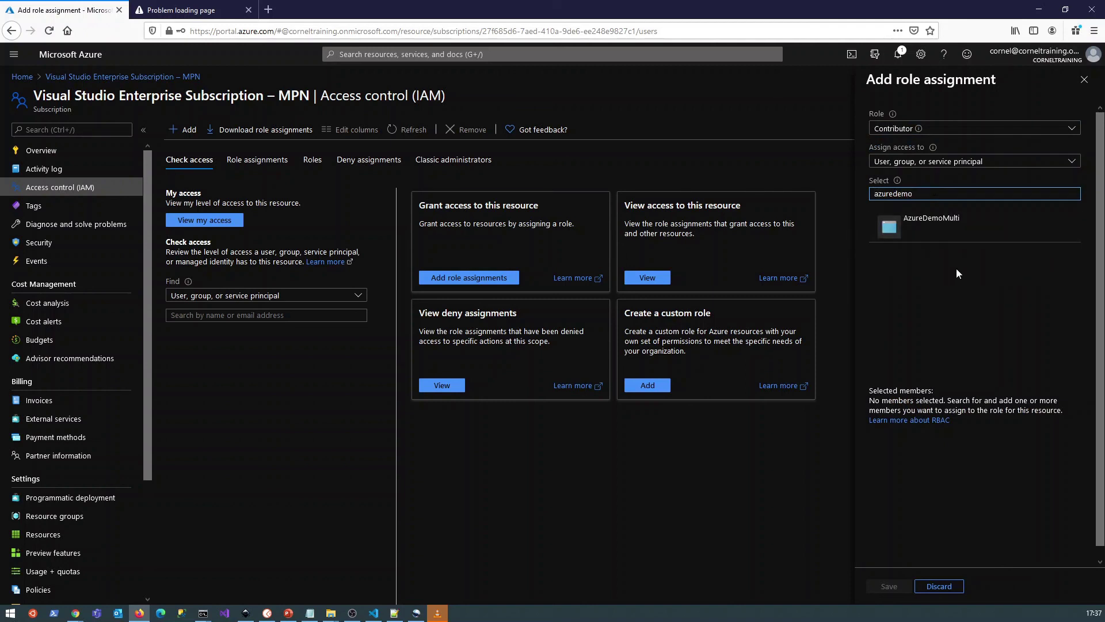
{"action": "left_click_drag", "start_coordinate": [954, 224], "coordinate": [927, 322]}
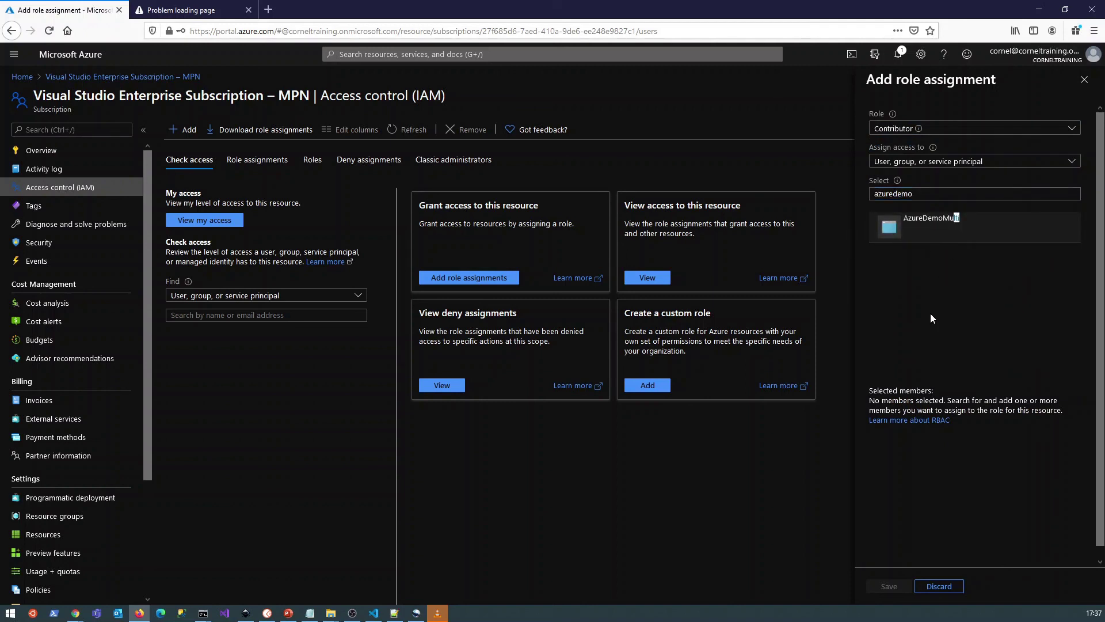
{"action": "left_click", "coordinate": [938, 228]}
{"action": "left_click", "coordinate": [959, 587]}
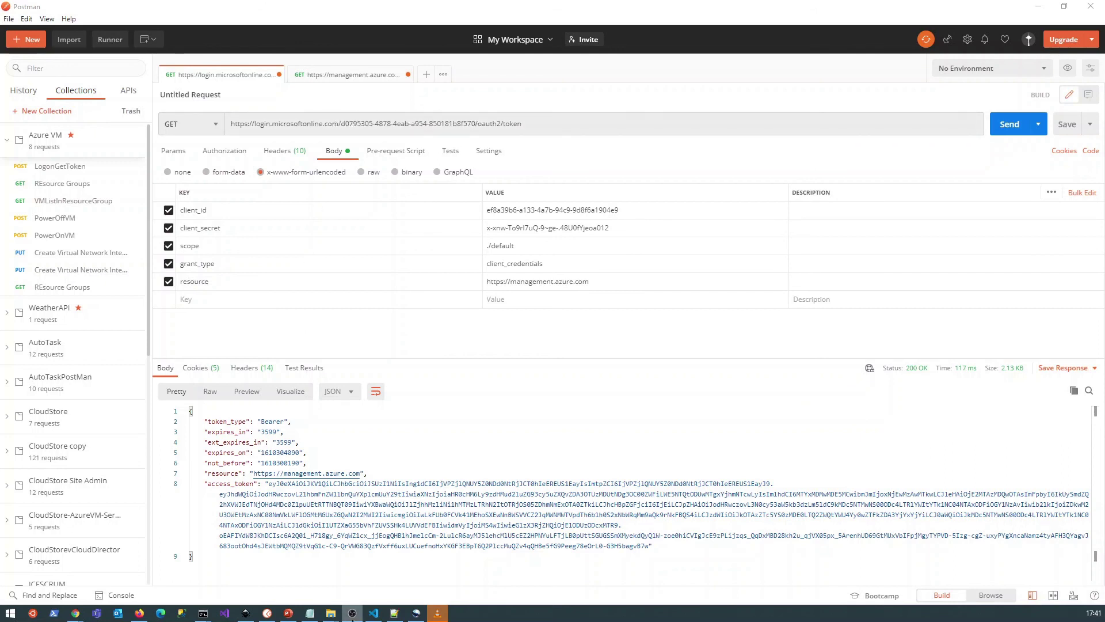
Step: Review the two tenant IDs and their tenant names in the Notepad++ notes
{"action": "left_click", "coordinate": [395, 613]}
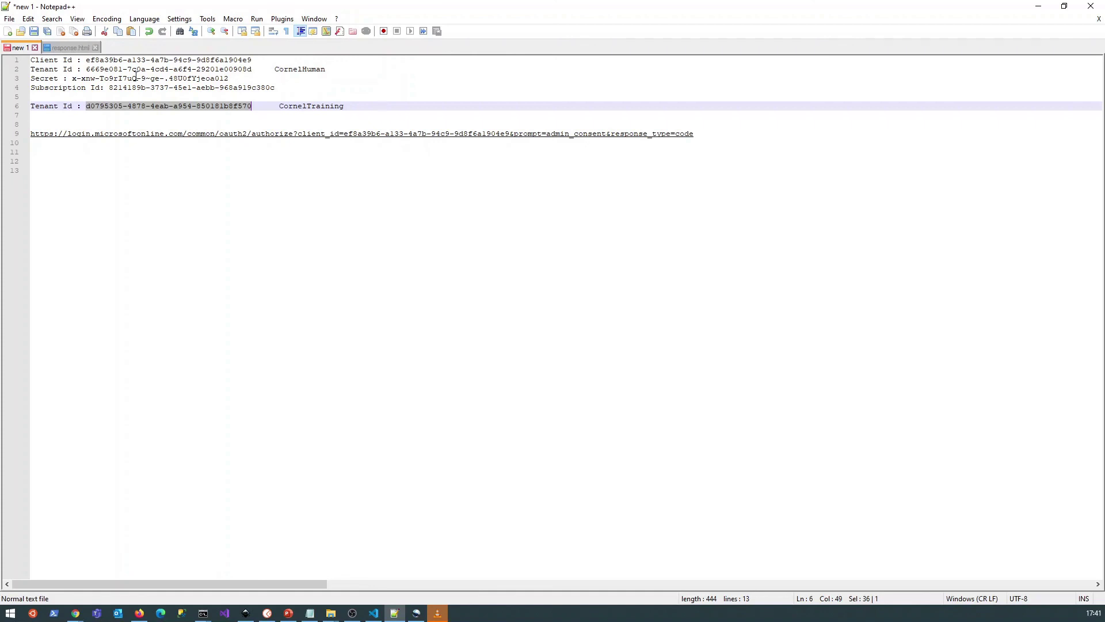
{"action": "left_click_drag", "start_coordinate": [85, 70], "coordinate": [252, 70]}
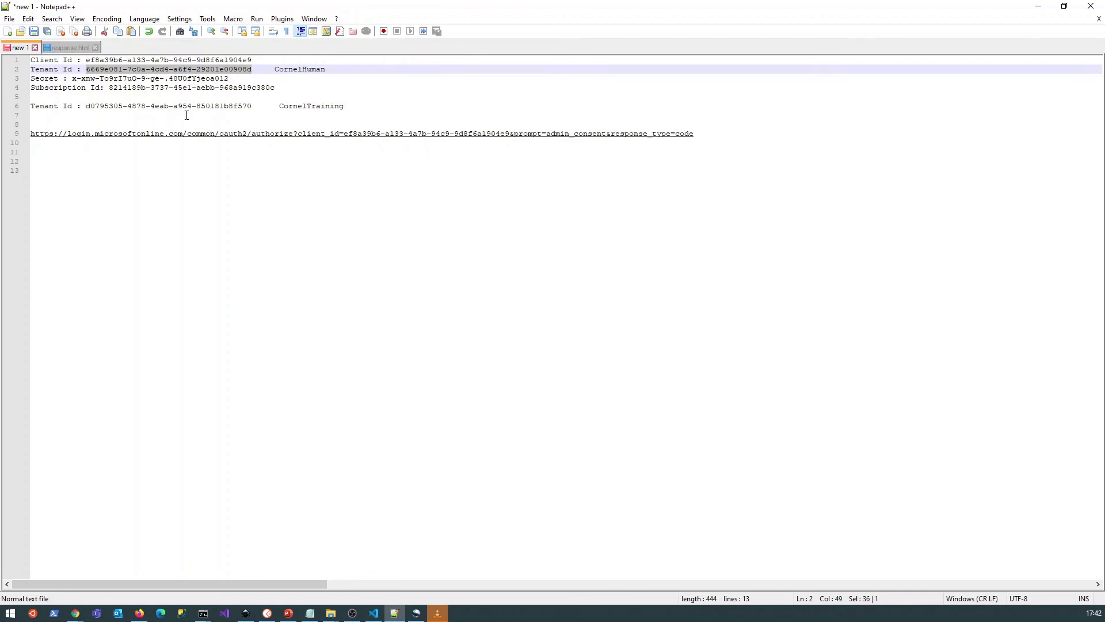
{"action": "left_click_drag", "start_coordinate": [280, 108], "coordinate": [345, 107]}
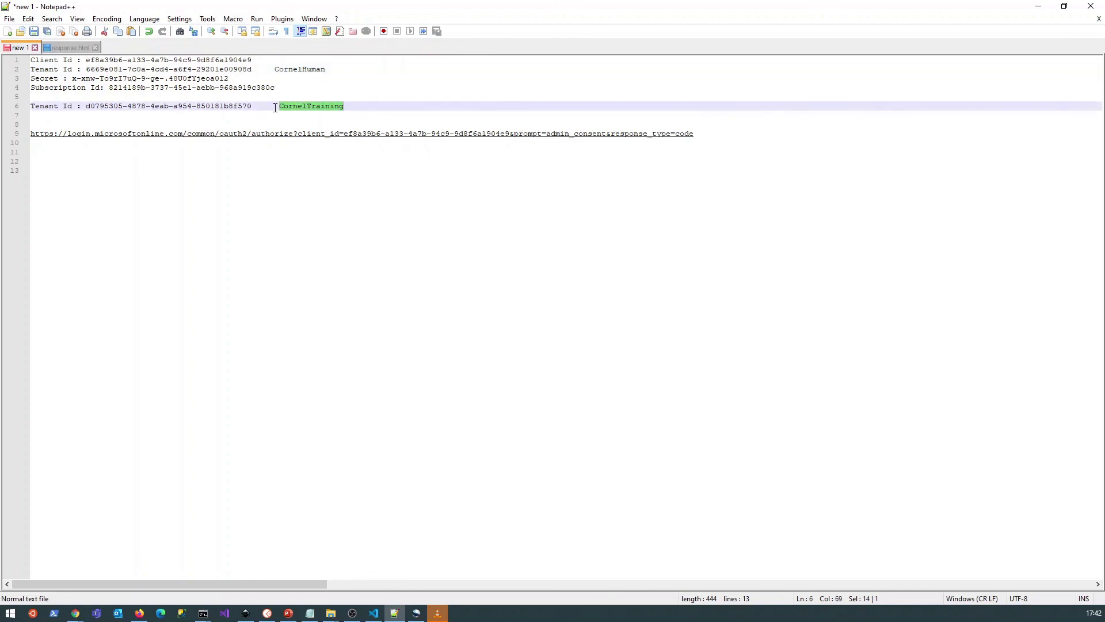
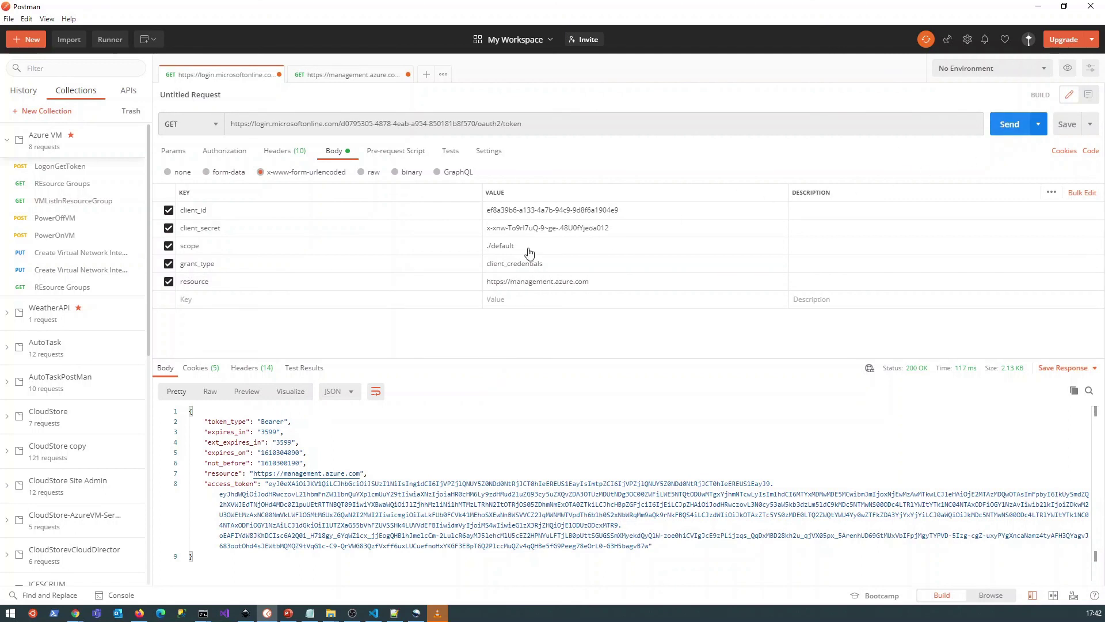
Step: Request a fresh access token from the login endpoint and send the virtual machines request with it as the bearer token
{"action": "key", "text": "ctrl+Return"}
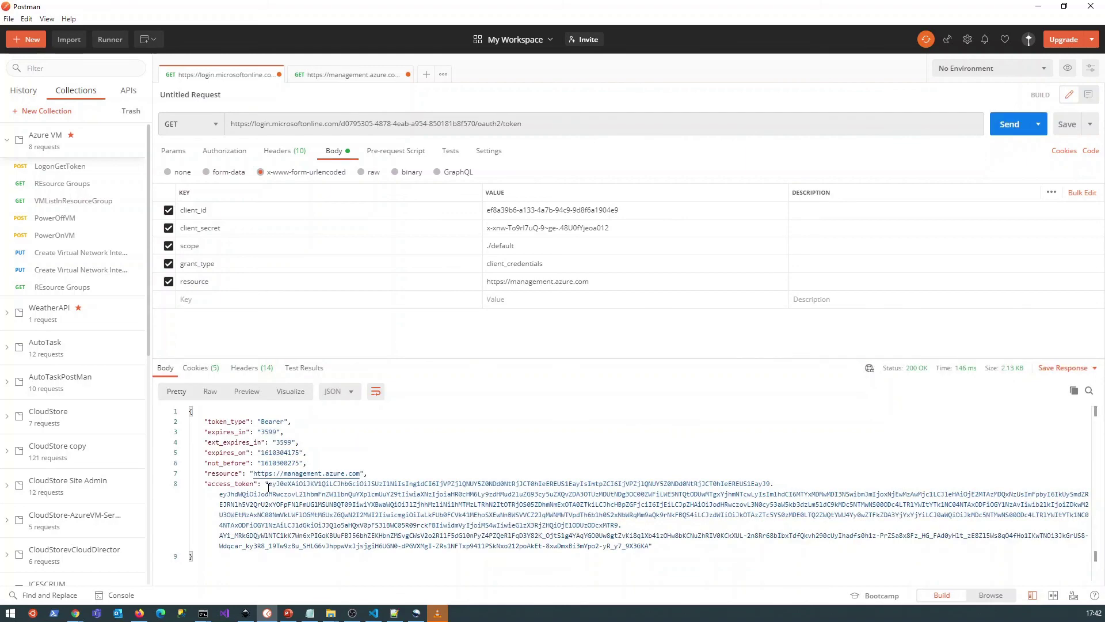
{"action": "left_click_drag", "start_coordinate": [268, 488], "coordinate": [648, 554]}
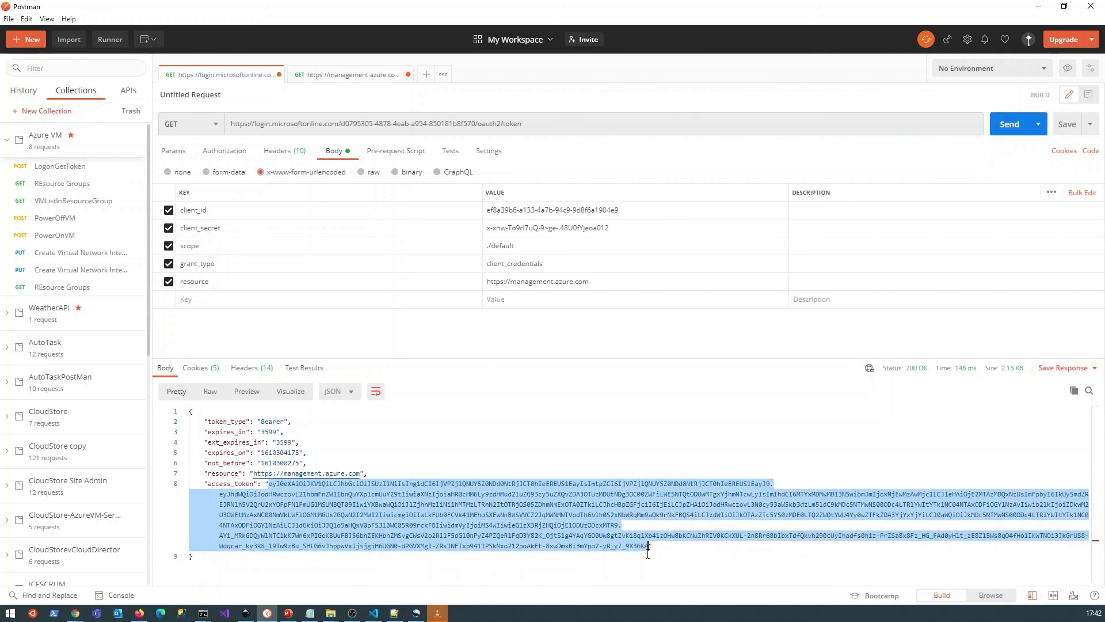
{"action": "left_click", "coordinate": [354, 74]}
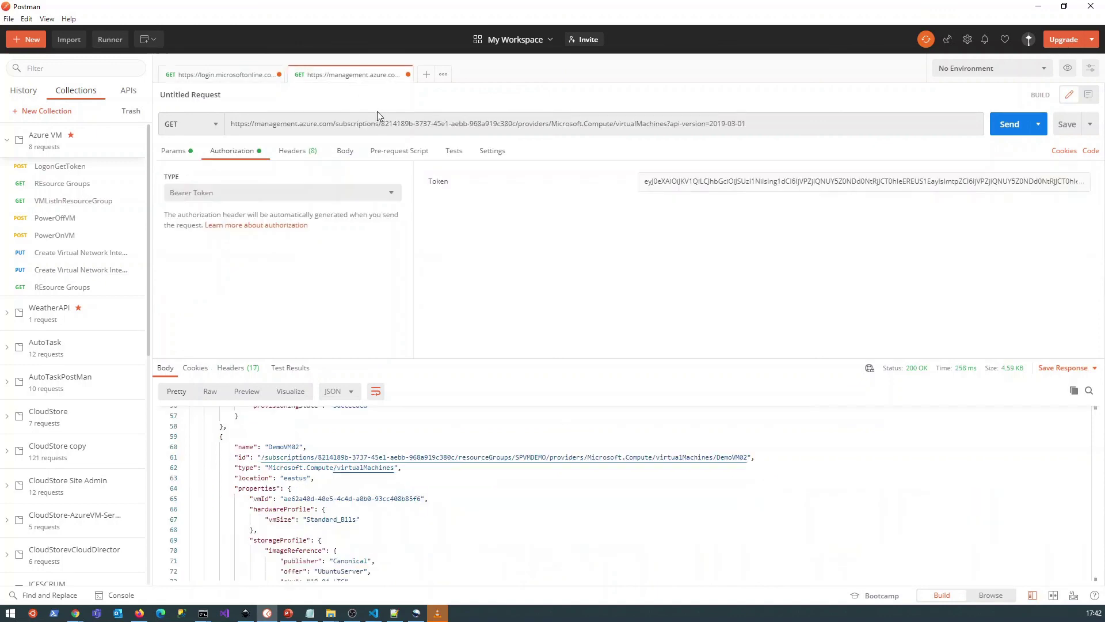
{"action": "left_click", "coordinate": [709, 182]}
{"action": "key", "text": "ctrl+a"}
{"action": "key", "text": "BackSpace"}
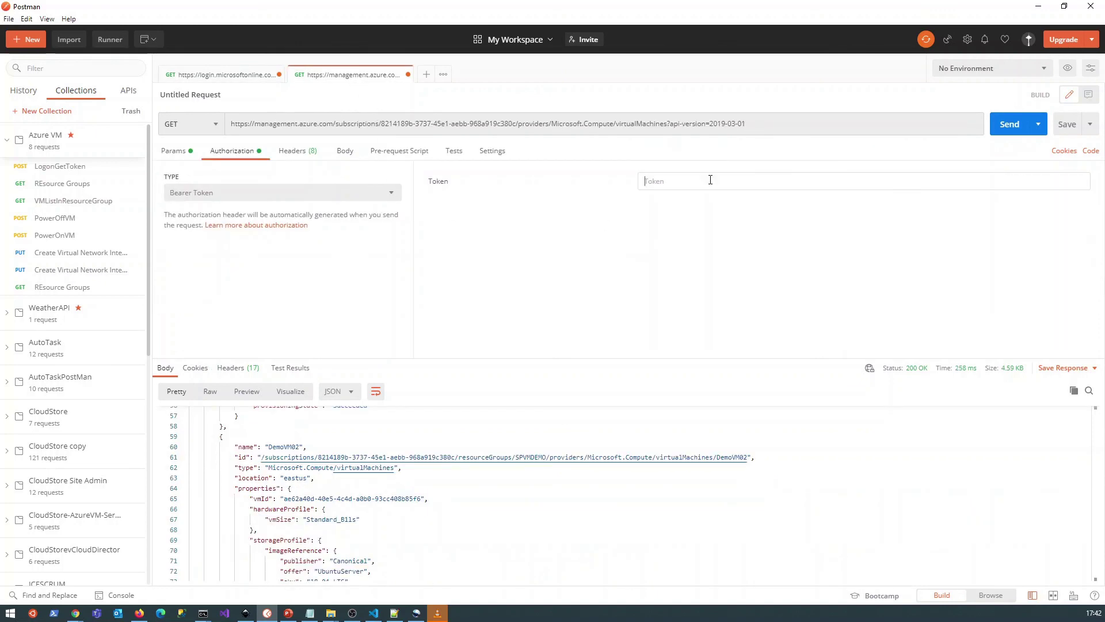
{"action": "key", "text": "ctrl+v"}
{"action": "left_click", "coordinate": [1010, 125]}
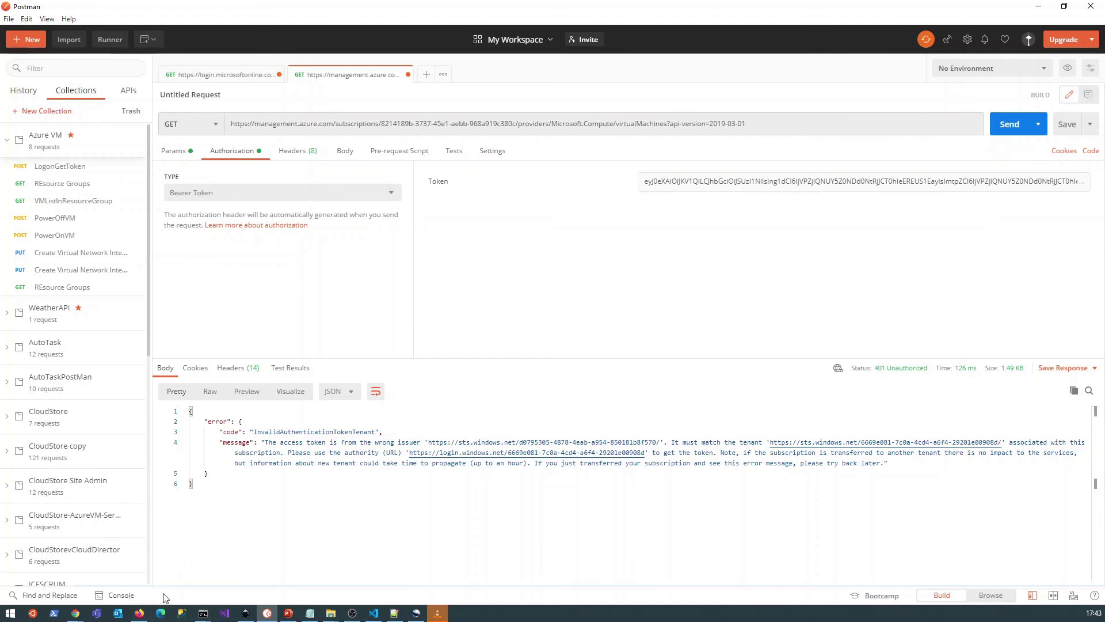
Step: Switch to the Azure portal in Firefox and copy the subscription ID from the overview of Visual Studio Enterprise Subscription – MPN
{"action": "key", "text": "alt+Tab"}
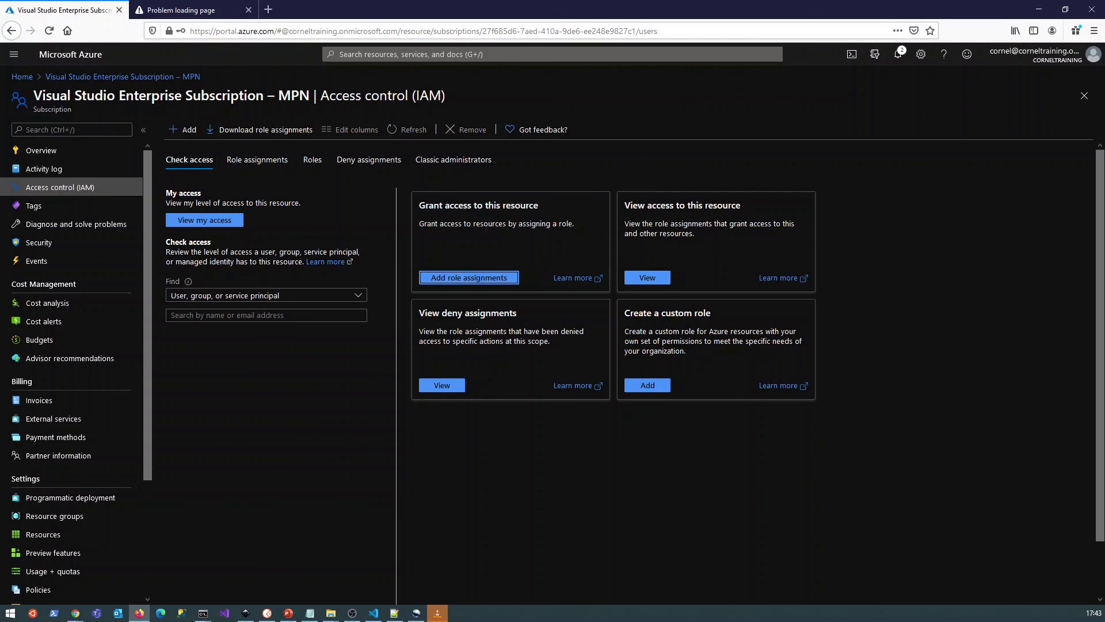
{"action": "left_click", "coordinate": [22, 77]}
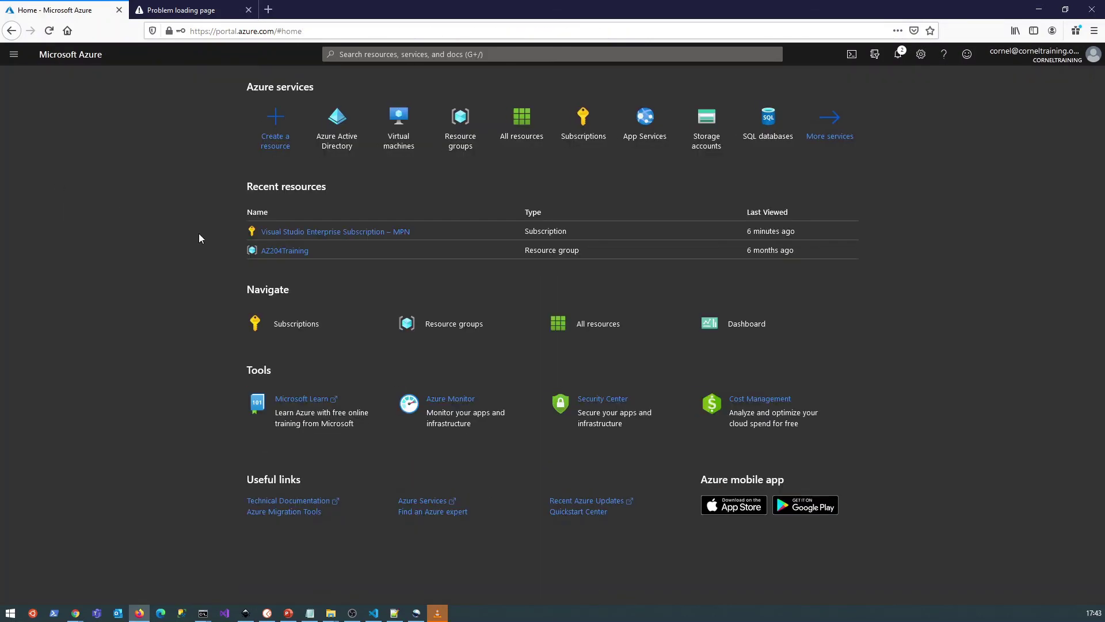
{"action": "left_click", "coordinate": [306, 231]}
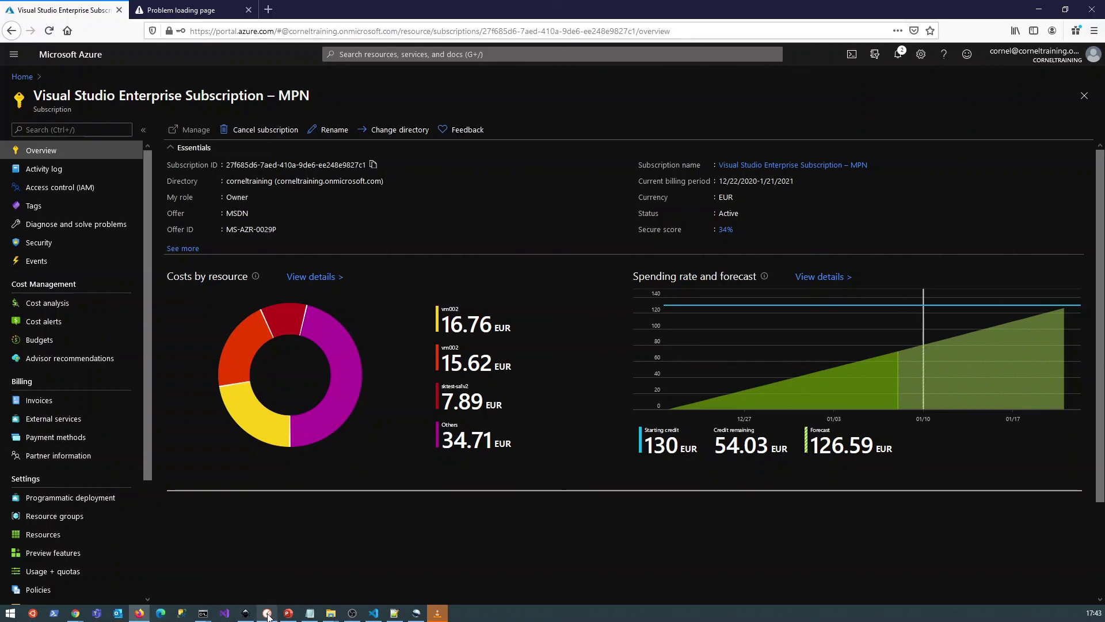
Step: Back in Postman, replace the subscription ID in the virtual machines request URL with the copied one and resend, checking the returned value array
{"action": "left_click", "coordinate": [267, 613]}
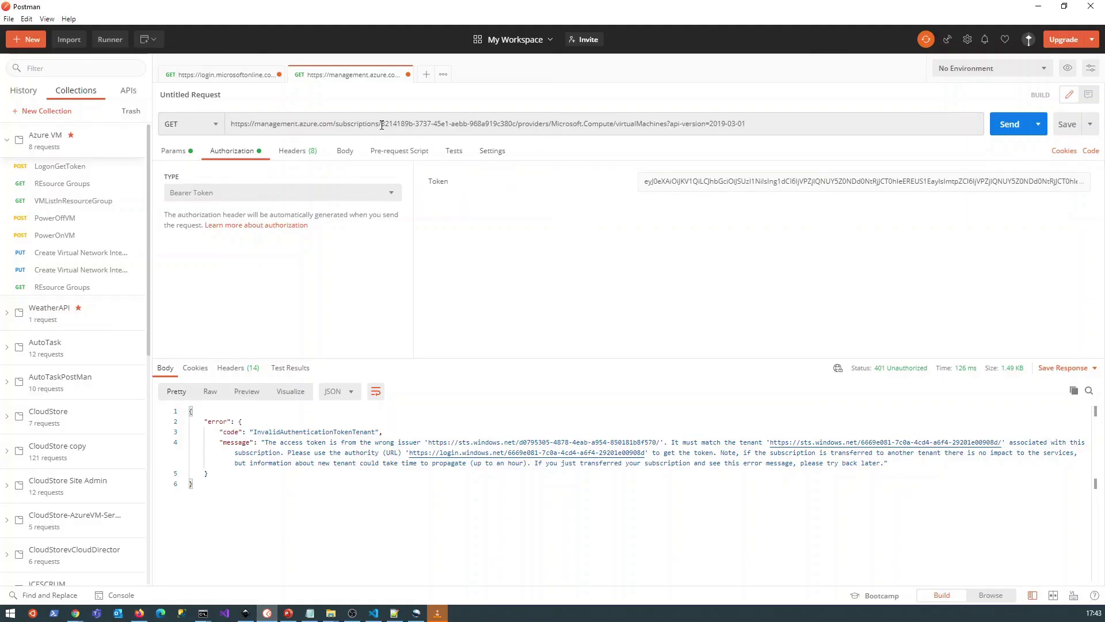
{"action": "left_click_drag", "start_coordinate": [382, 124], "coordinate": [516, 124]}
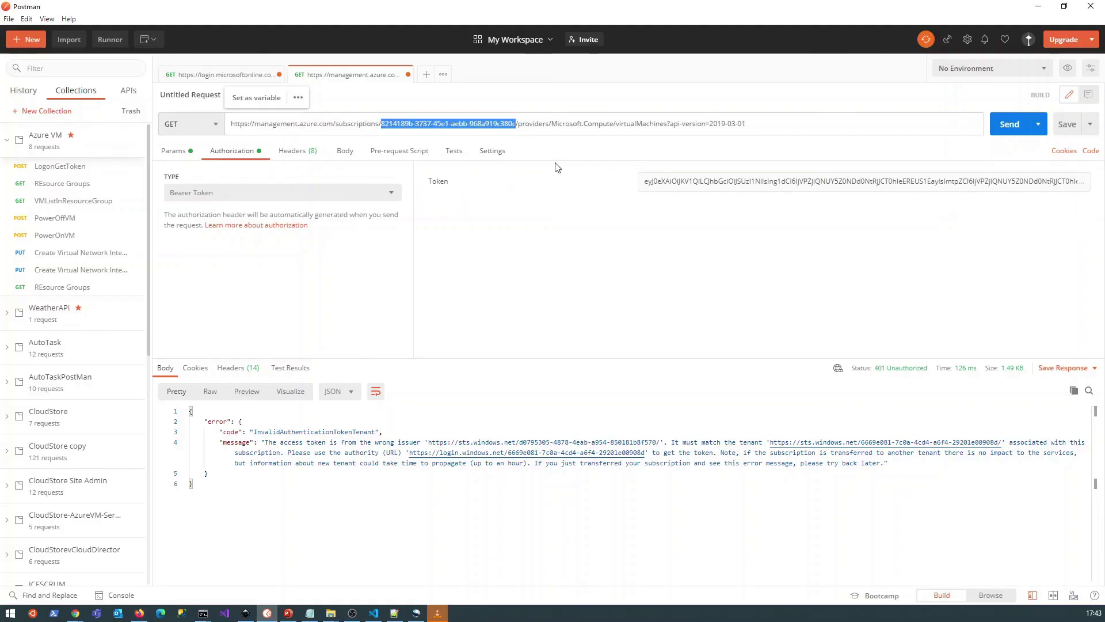
{"action": "type", "text": "27f685d6-7aed-410a-9de6-ee248e9827c1"}
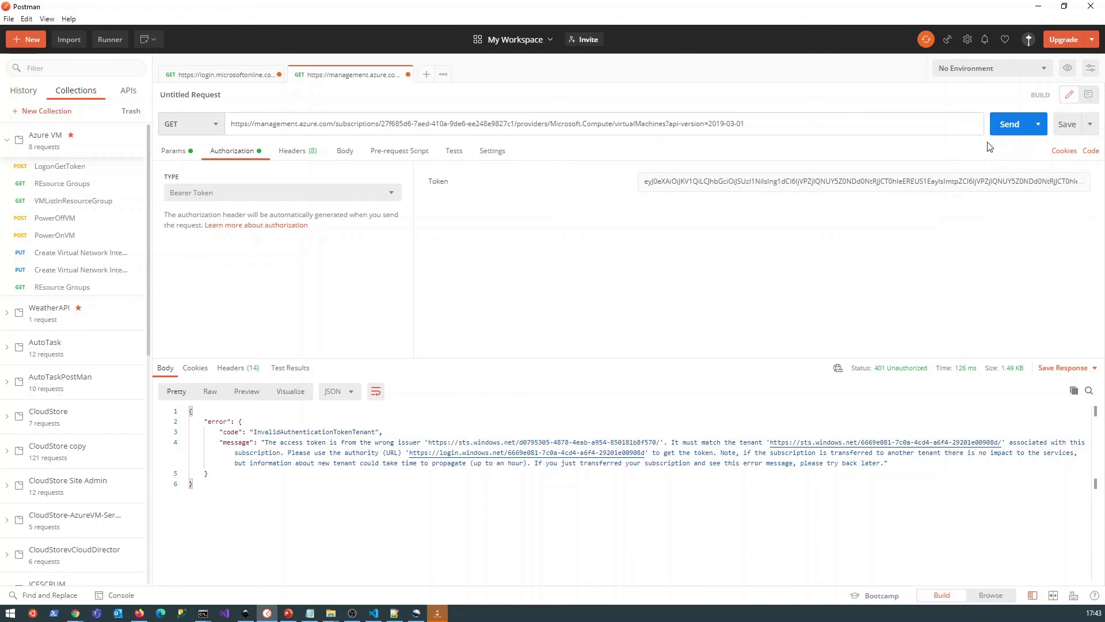
{"action": "left_click", "coordinate": [1009, 123]}
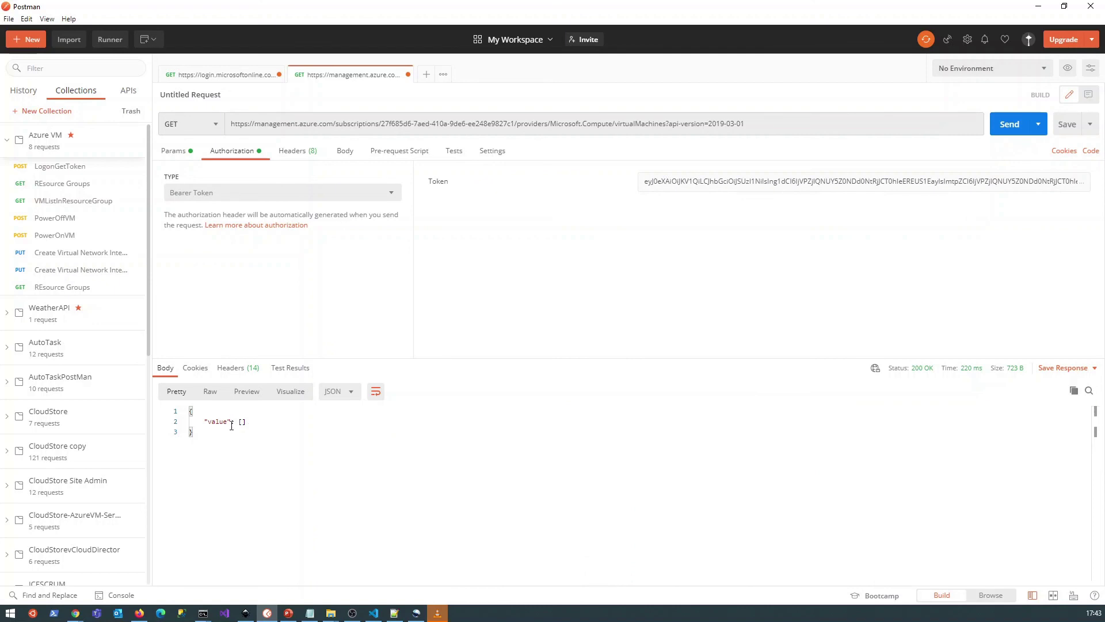
{"action": "left_click_drag", "start_coordinate": [204, 420], "coordinate": [248, 422]}
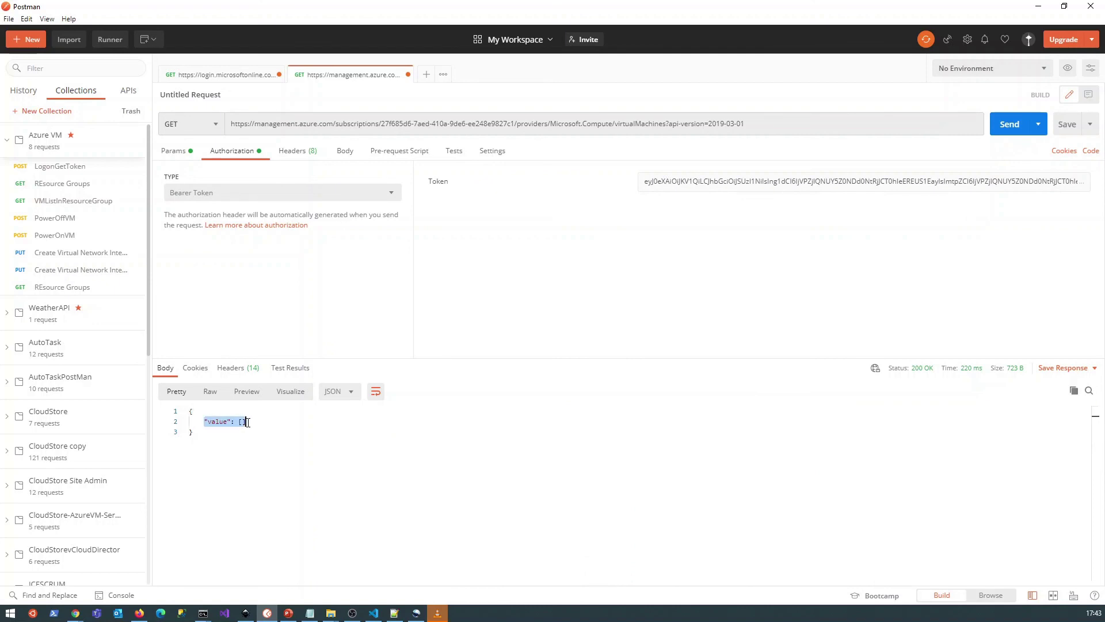